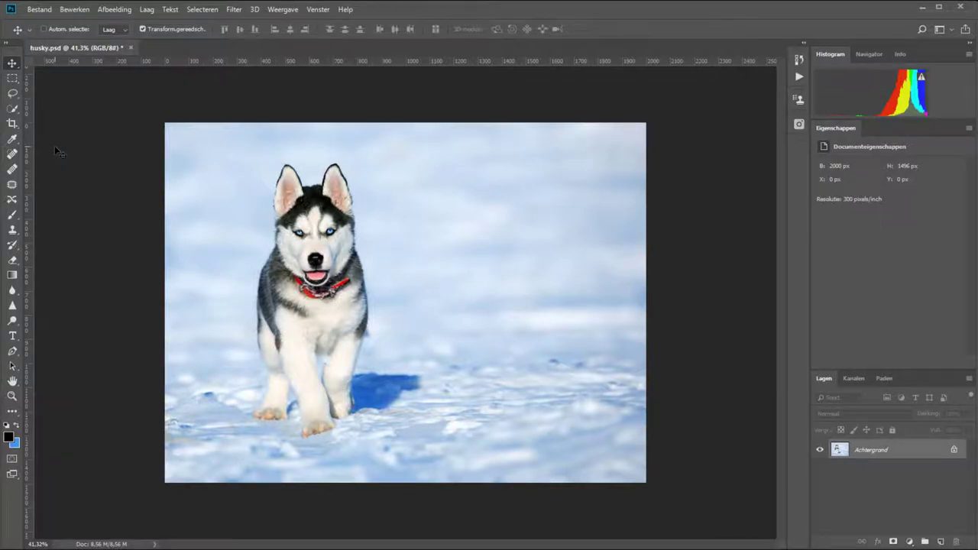
Step: Marquee an inset rectangle just inside the photo edges and invert it to select the thin edge band
{"action": "left_click", "coordinate": [13, 78]}
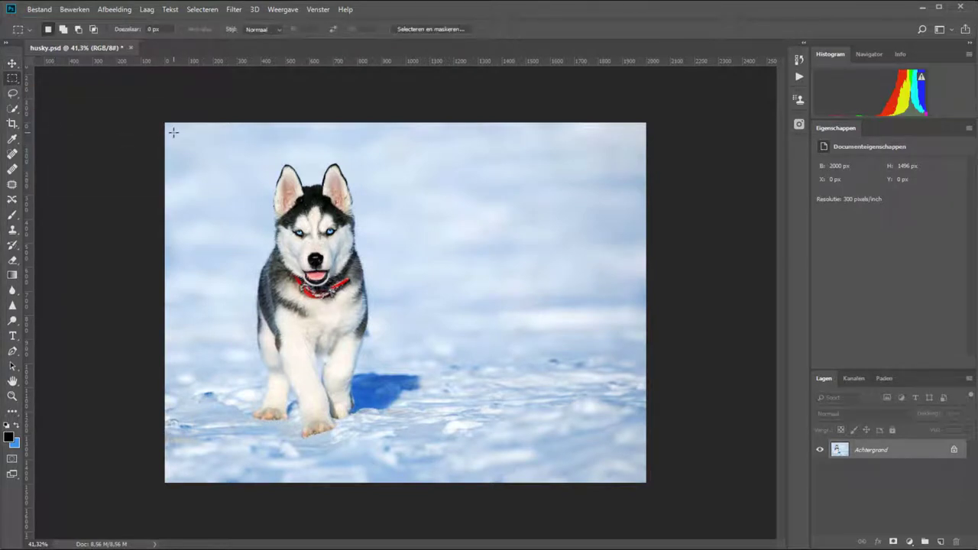
{"action": "left_click_drag", "start_coordinate": [173, 132], "coordinate": [636, 469]}
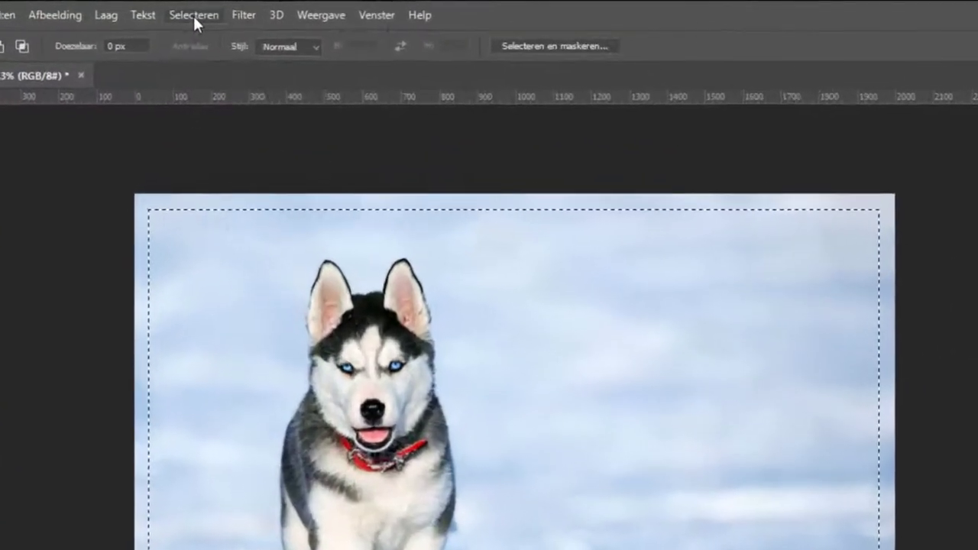
{"action": "left_click", "coordinate": [202, 10]}
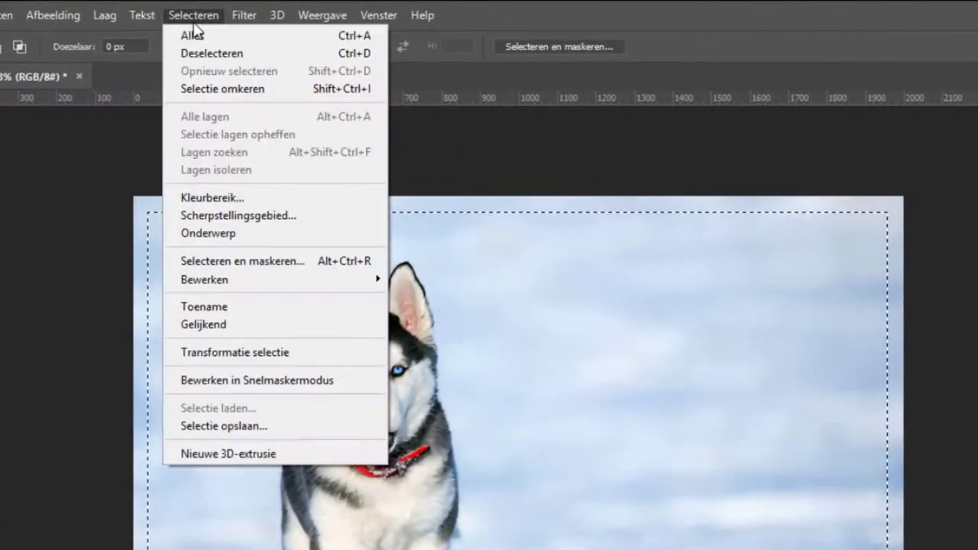
{"action": "left_click", "coordinate": [224, 89]}
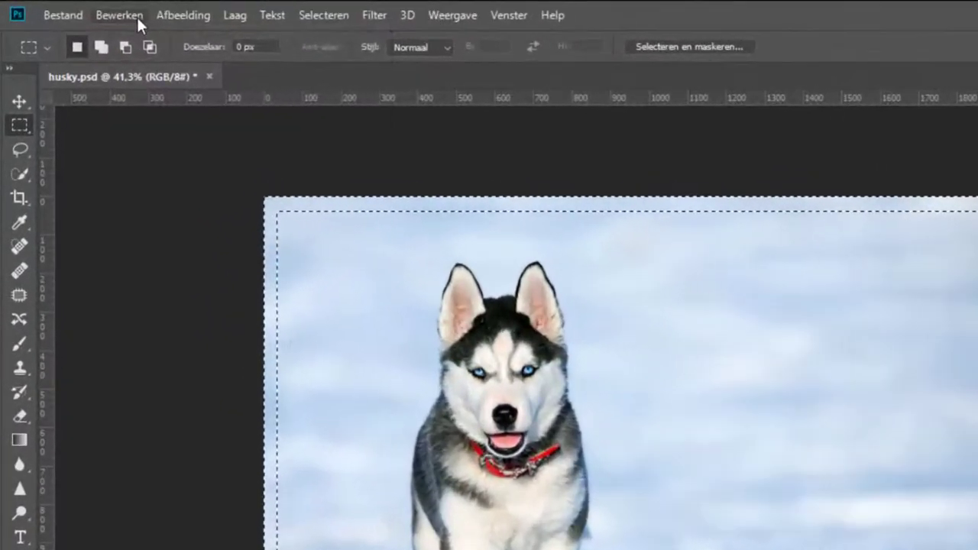
Step: Fill the selected edge band with Wit using Bewerken > Vullen
{"action": "left_click", "coordinate": [84, 12]}
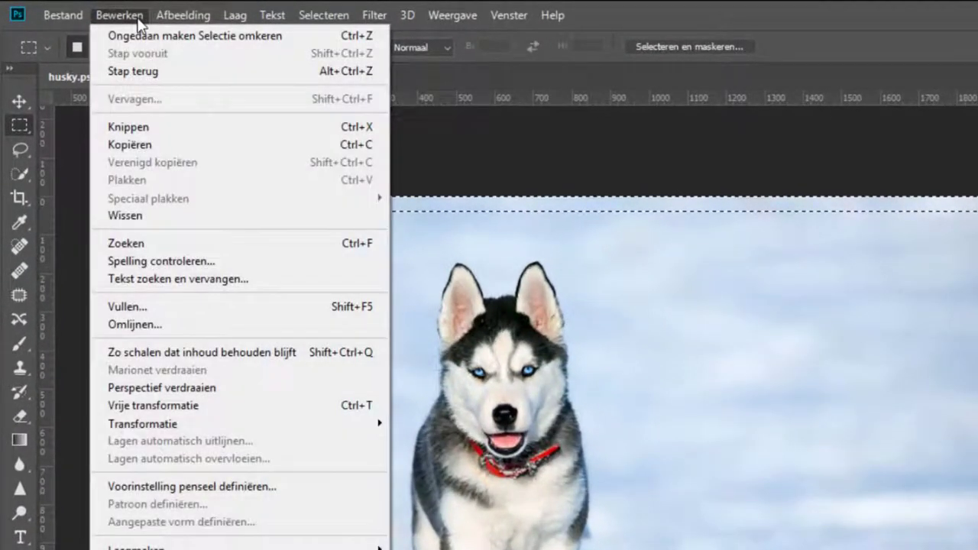
{"action": "left_click", "coordinate": [182, 310]}
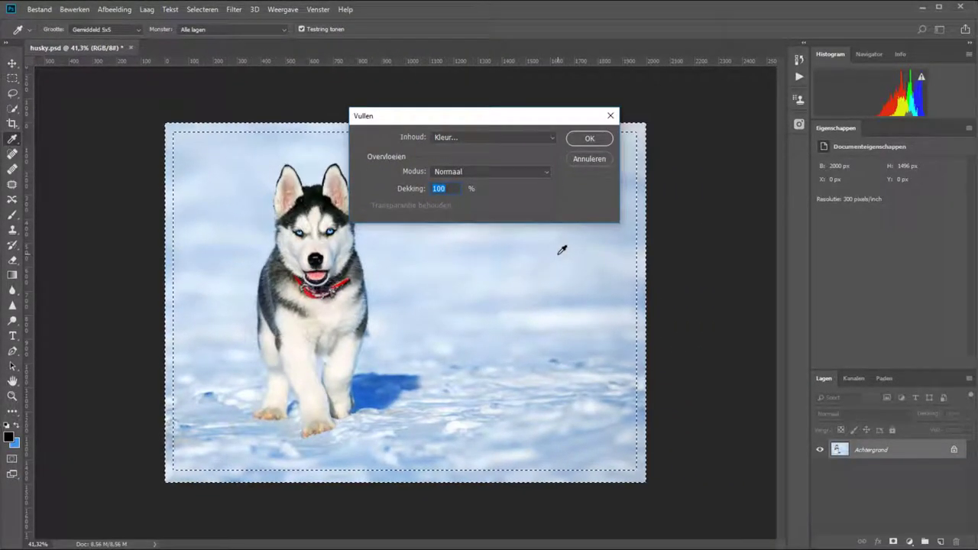
{"action": "left_click", "coordinate": [493, 142]}
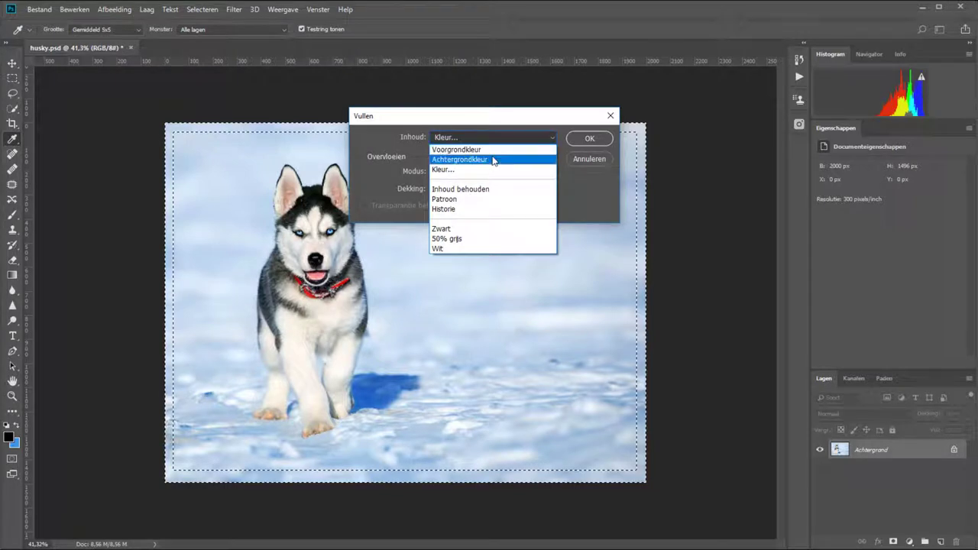
{"action": "left_click", "coordinate": [493, 169]}
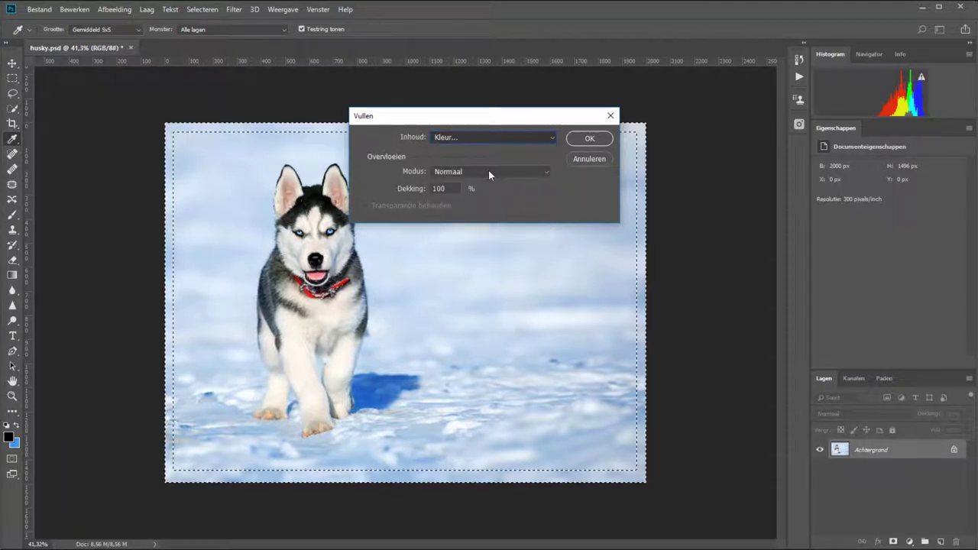
{"action": "left_click", "coordinate": [852, 139]}
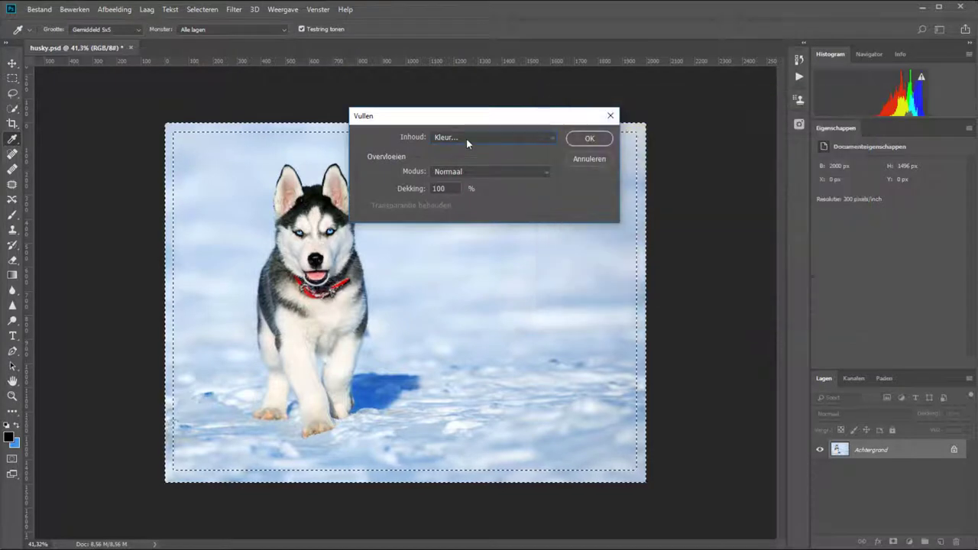
{"action": "left_click", "coordinate": [465, 139]}
{"action": "left_click", "coordinate": [462, 250]}
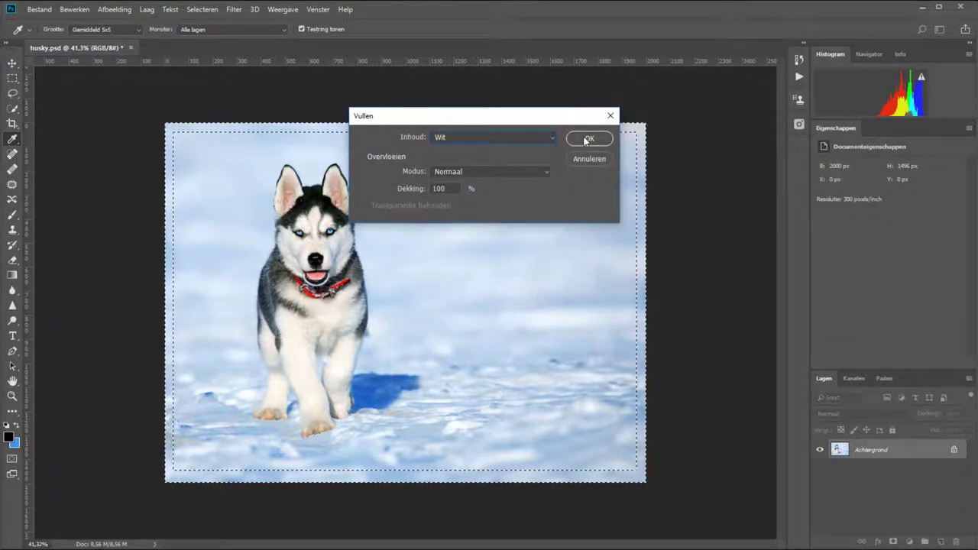
{"action": "left_click", "coordinate": [581, 138]}
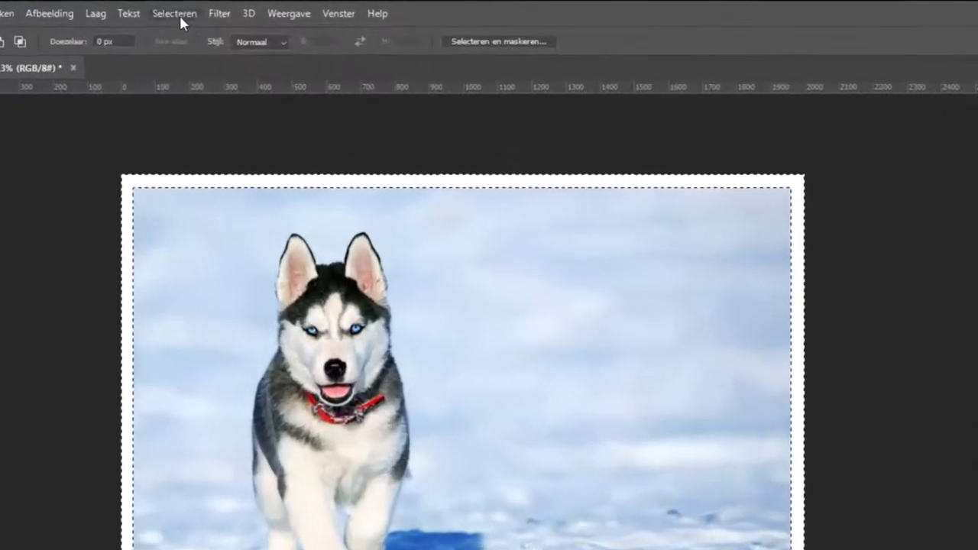
Step: Deselect, then undo the white fill and the edge selection to restore the borderless photo
{"action": "left_click", "coordinate": [187, 12]}
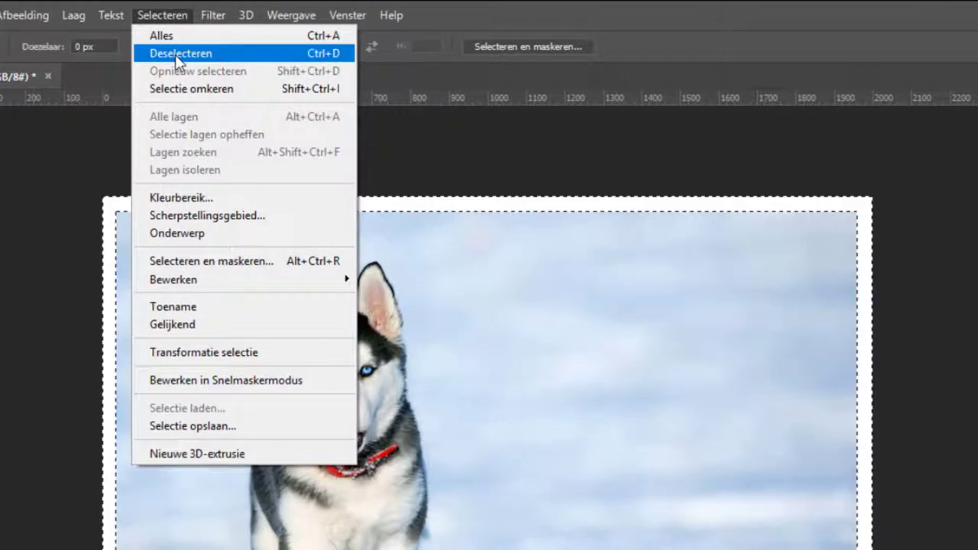
{"action": "left_click", "coordinate": [175, 54]}
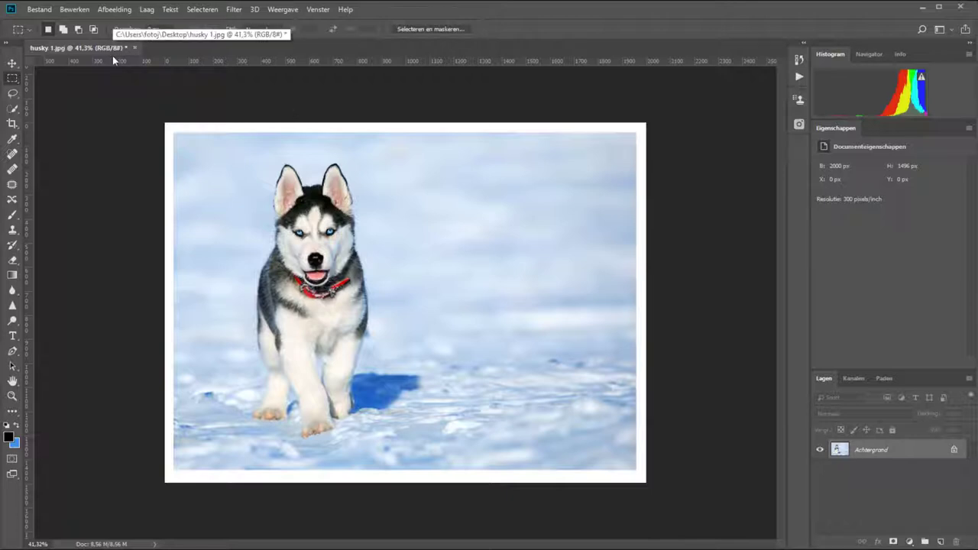
{"action": "key", "text": "ctrl+z"}
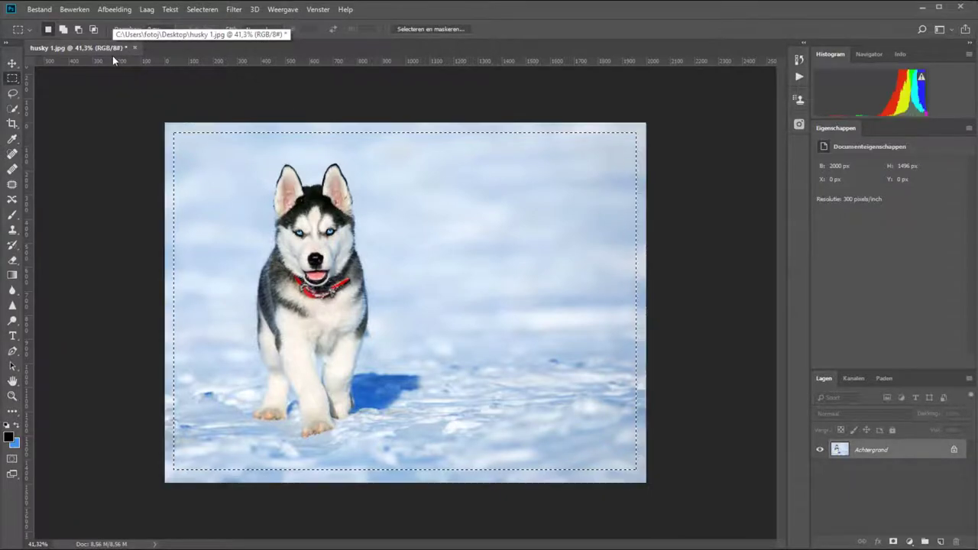
{"action": "key", "text": "ctrl+d"}
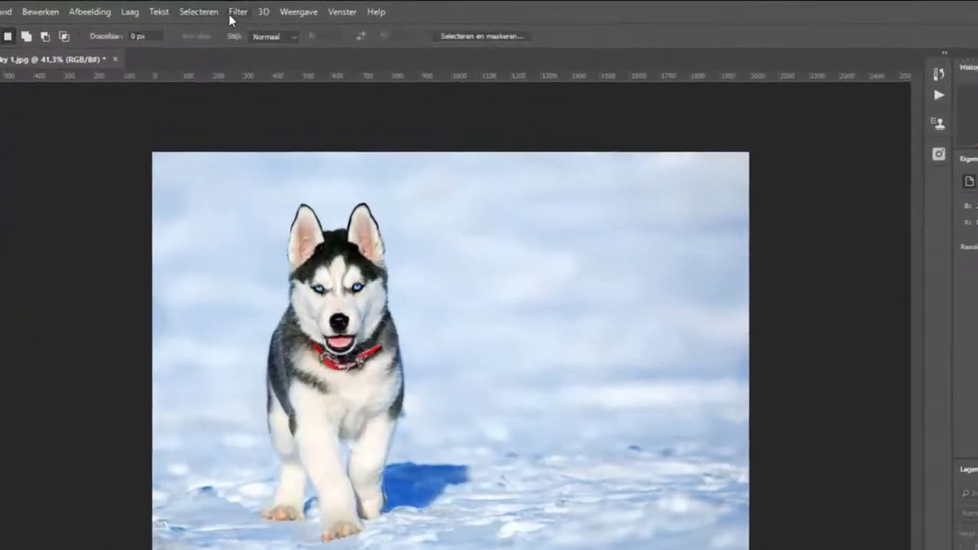
Step: Open the Camera Raw filter and show its fx Effects panel with post-crop vignetting
{"action": "left_click", "coordinate": [232, 10]}
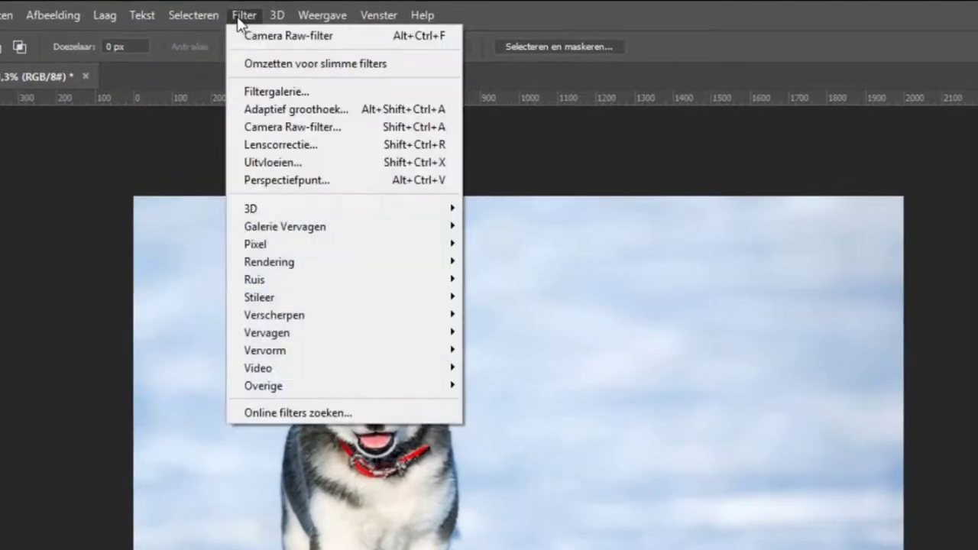
{"action": "left_click", "coordinate": [283, 127]}
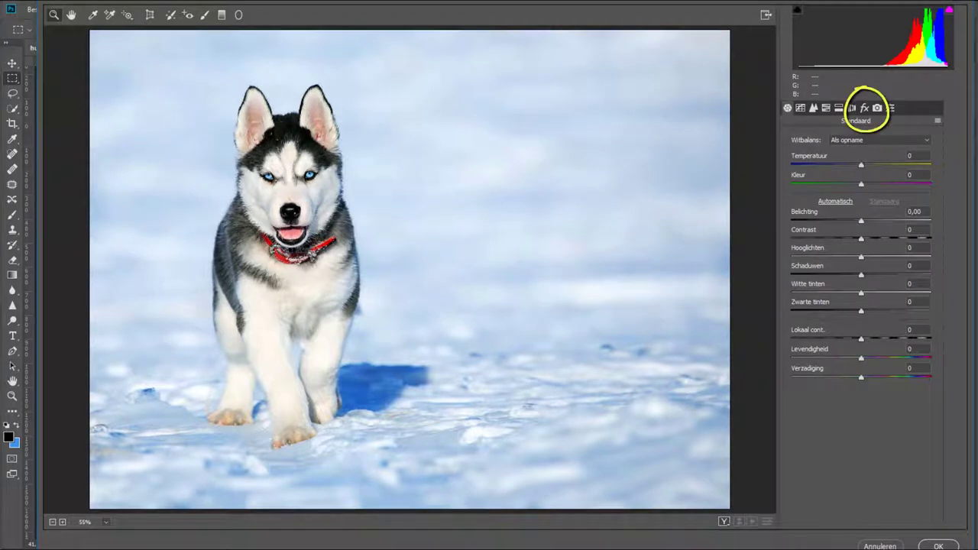
{"action": "left_click", "coordinate": [865, 109]}
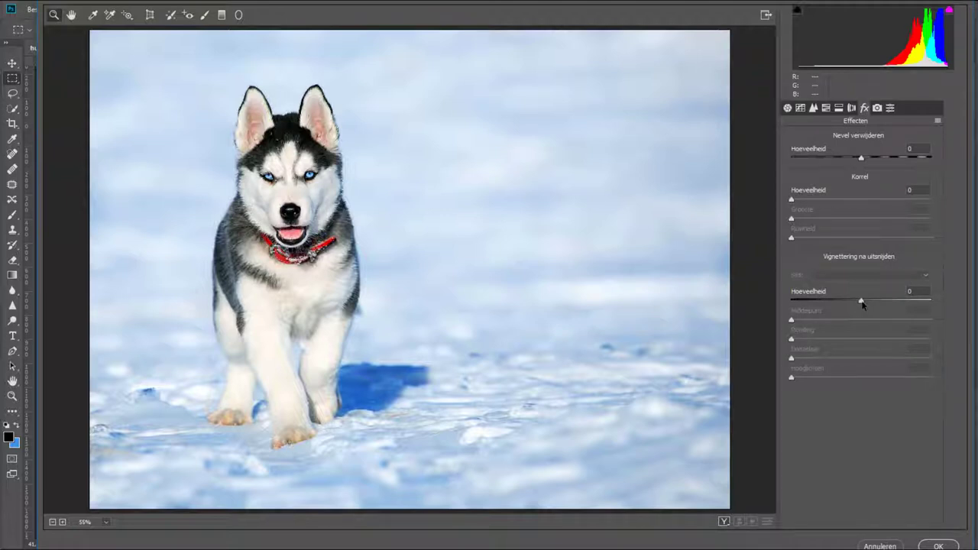
Step: Set post-crop vignetting to amount -100, midpoint 0, roundness -100 and feather 0
{"action": "mouse_move", "coordinate": [862, 301]}
{"action": "left_mouse_down"}
{"action": "mouse_move", "coordinate": [937, 305]}
{"action": "mouse_move", "coordinate": [747, 307]}
{"action": "left_mouse_up"}
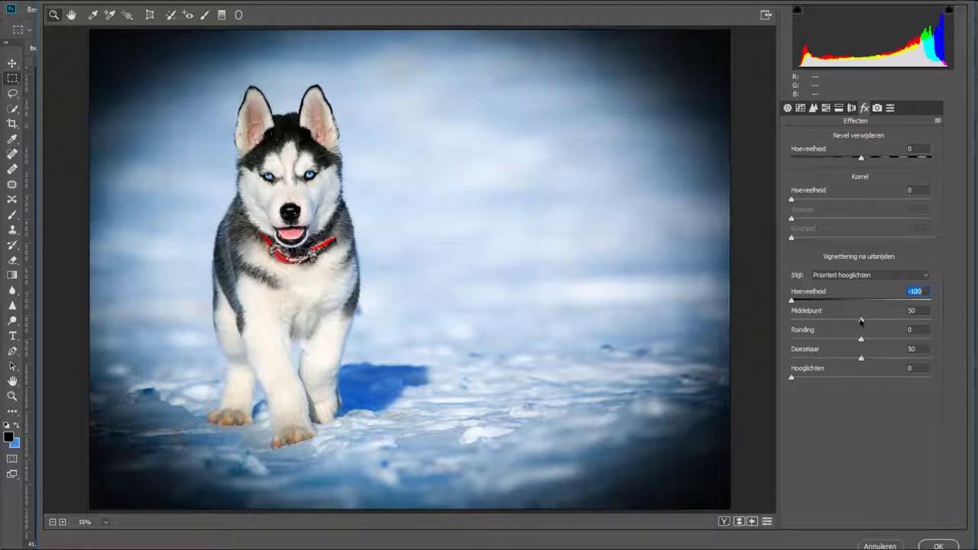
{"action": "left_click_drag", "start_coordinate": [861, 321], "coordinate": [675, 321]}
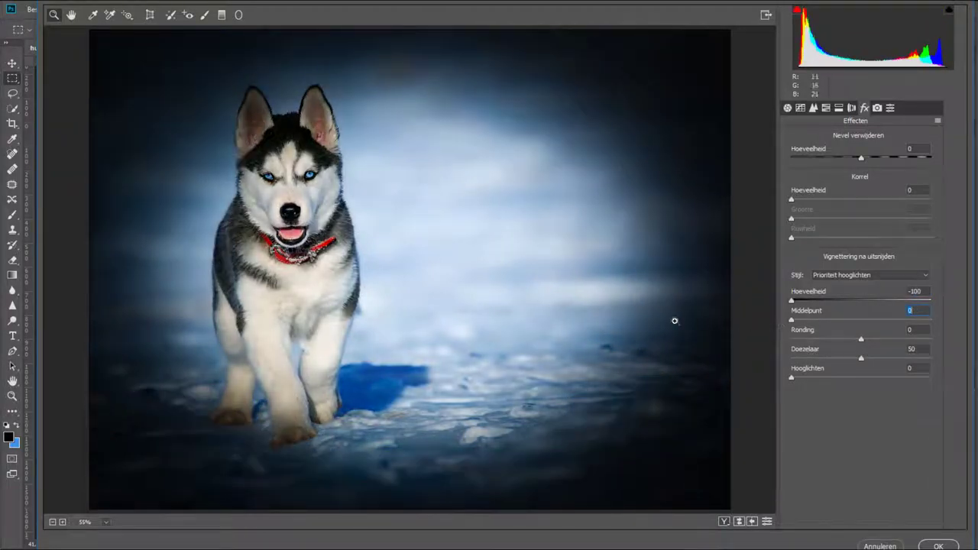
{"action": "left_click_drag", "start_coordinate": [861, 338], "coordinate": [784, 346]}
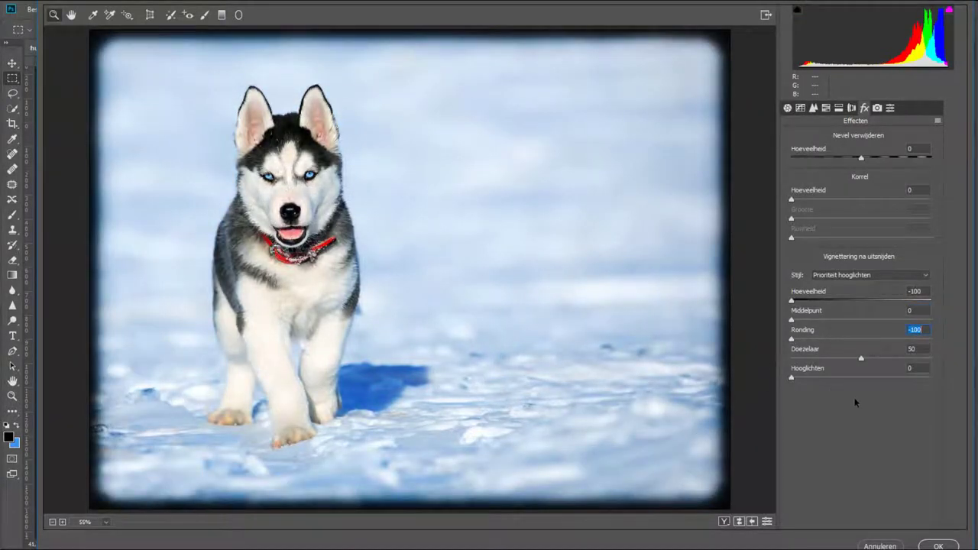
{"action": "left_click_drag", "start_coordinate": [863, 359], "coordinate": [731, 363]}
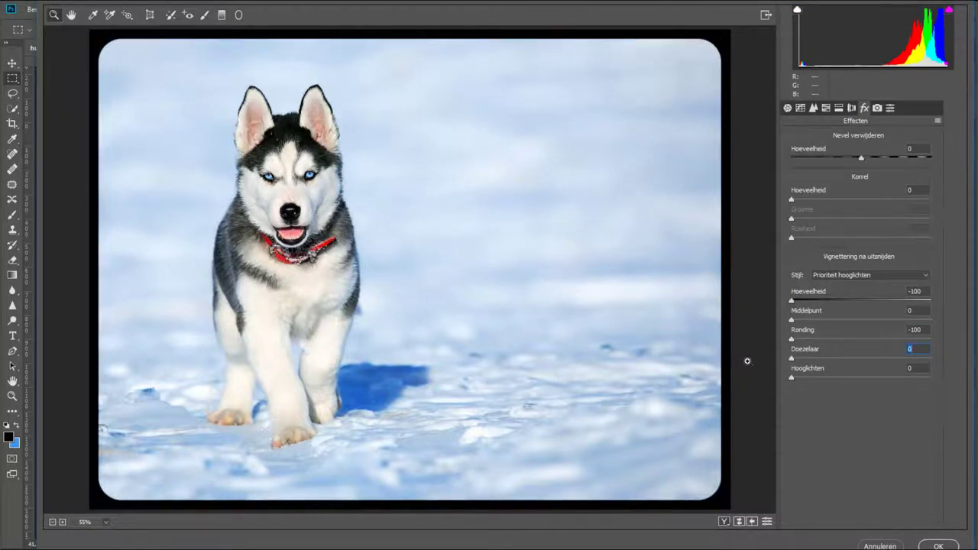
Step: Return vignette amount to -100 after trying +100, and set Highlights to 8
{"action": "left_click", "coordinate": [794, 302]}
{"action": "left_click_drag", "start_coordinate": [802, 303], "coordinate": [963, 307]}
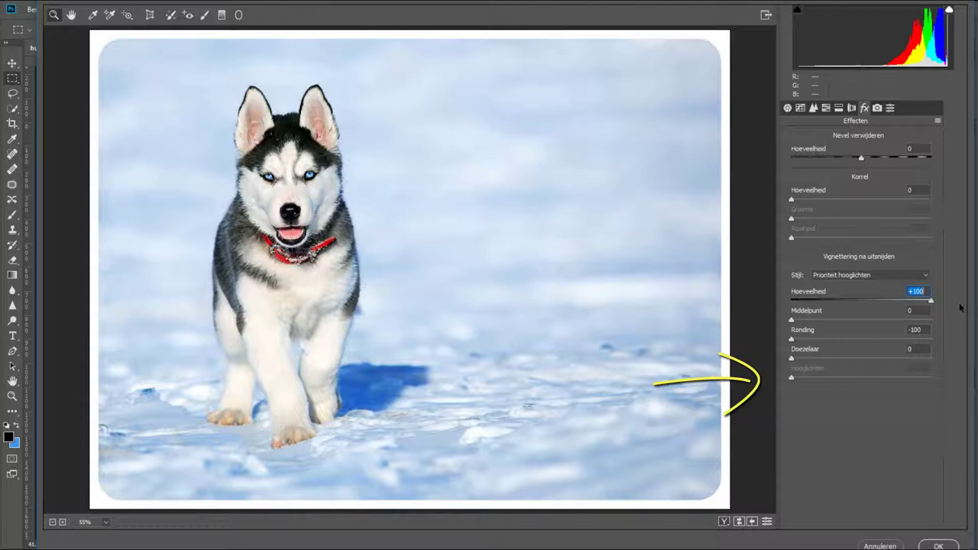
{"action": "left_click_drag", "start_coordinate": [931, 300], "coordinate": [791, 311]}
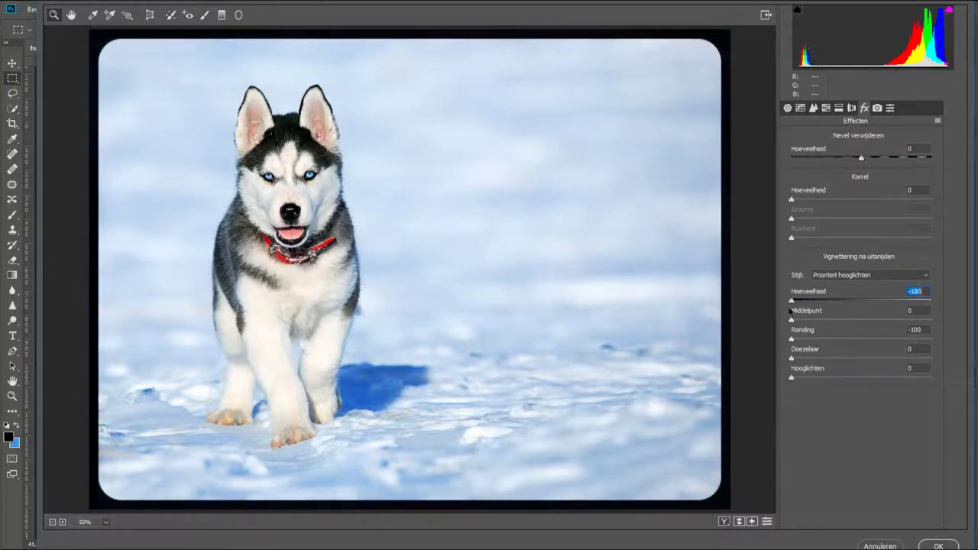
{"action": "left_click_drag", "start_coordinate": [791, 378], "coordinate": [861, 378]}
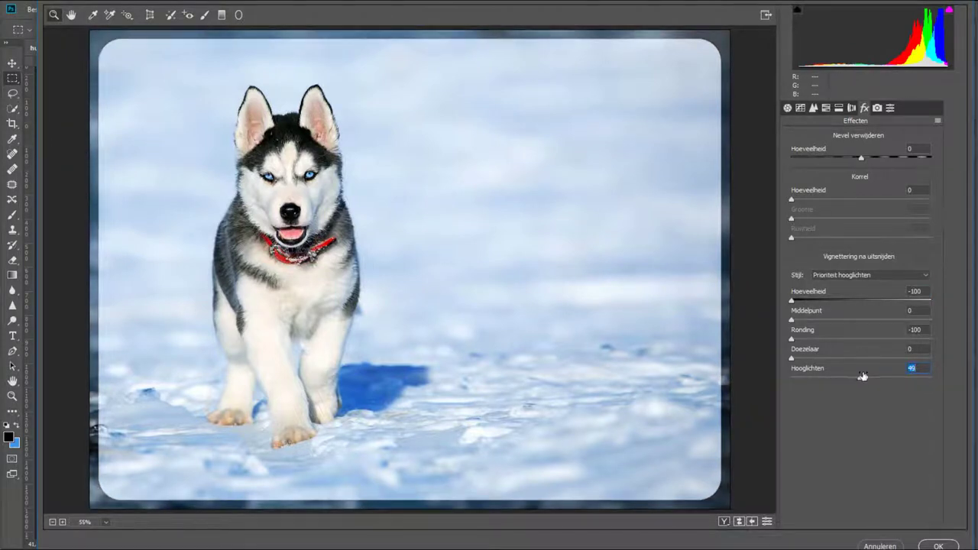
{"action": "left_click_drag", "start_coordinate": [860, 378], "coordinate": [764, 378]}
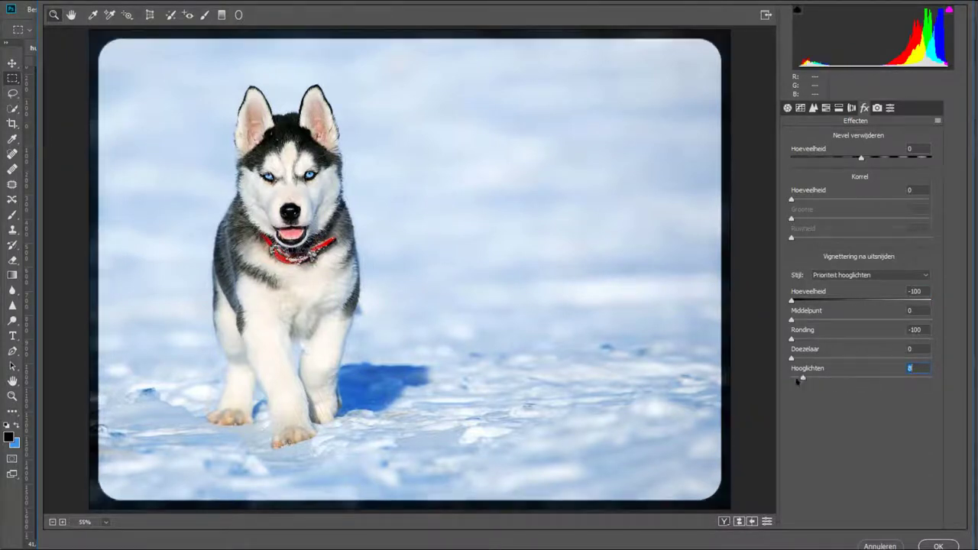
Step: Apply the Camera Raw vignette to the husky photo with OK
{"action": "left_click", "coordinate": [939, 545]}
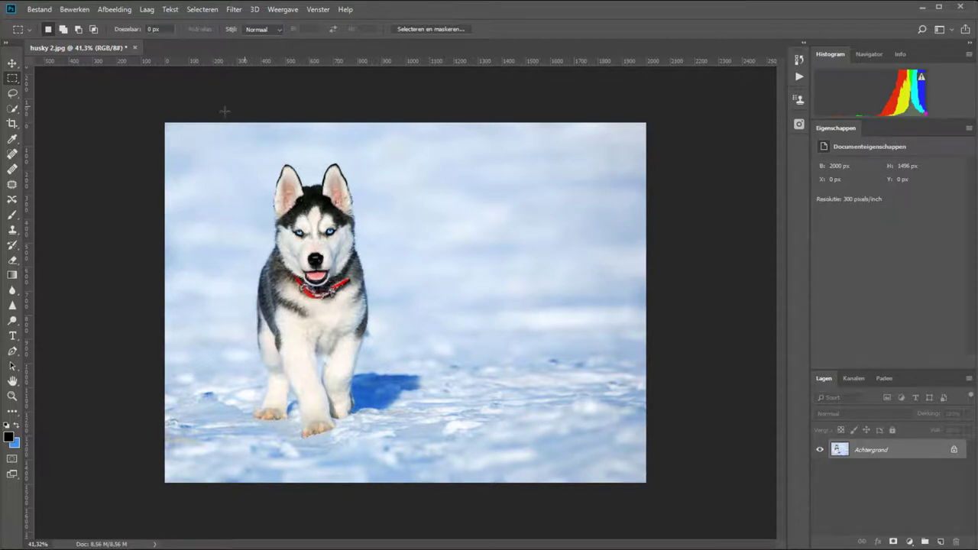
Step: Crop-extend husky 2.jpg past every edge, commit, then undo back to 2000 × 1496 px
{"action": "left_click", "coordinate": [13, 123]}
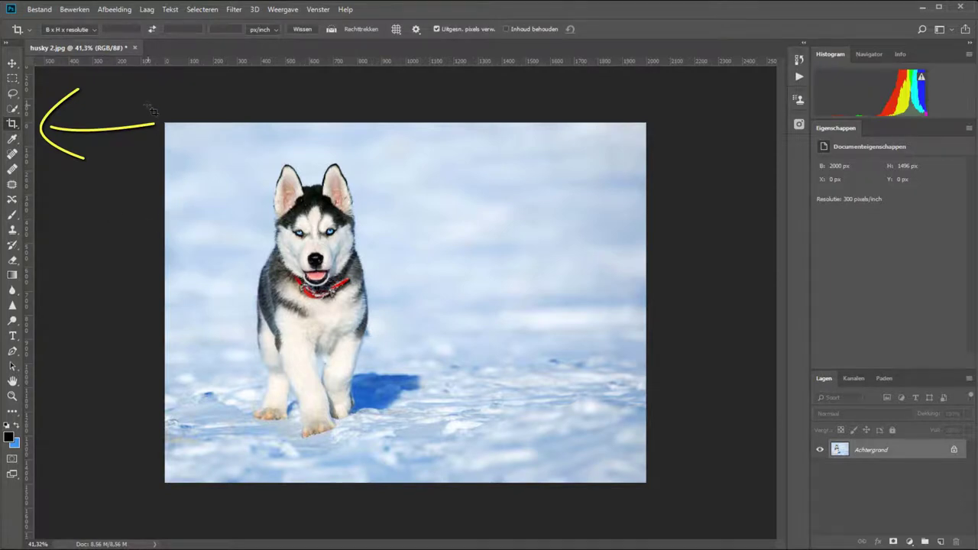
{"action": "left_click_drag", "start_coordinate": [153, 113], "coordinate": [688, 535]}
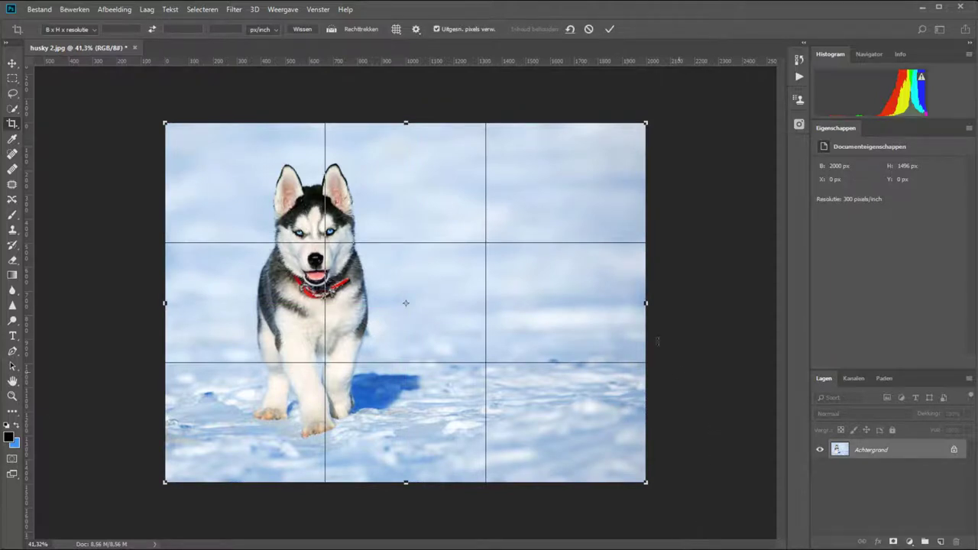
{"action": "left_click_drag", "start_coordinate": [646, 304], "coordinate": [658, 303]}
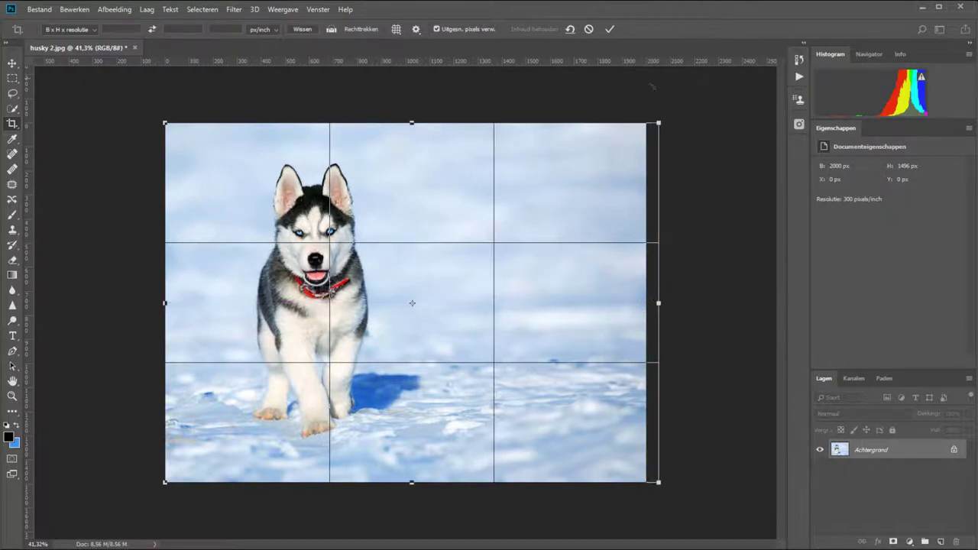
{"action": "left_click_drag", "start_coordinate": [412, 122], "coordinate": [412, 112]}
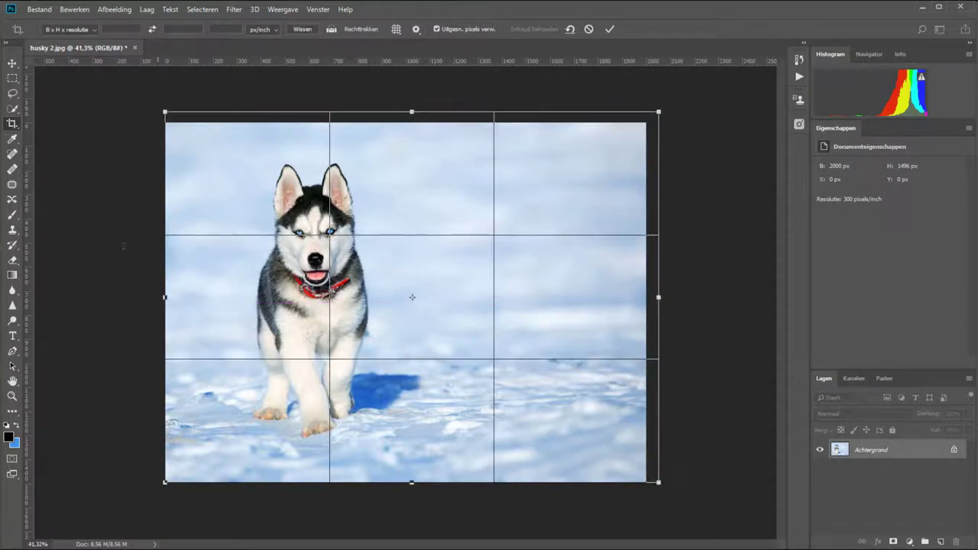
{"action": "left_click_drag", "start_coordinate": [165, 286], "coordinate": [155, 286]}
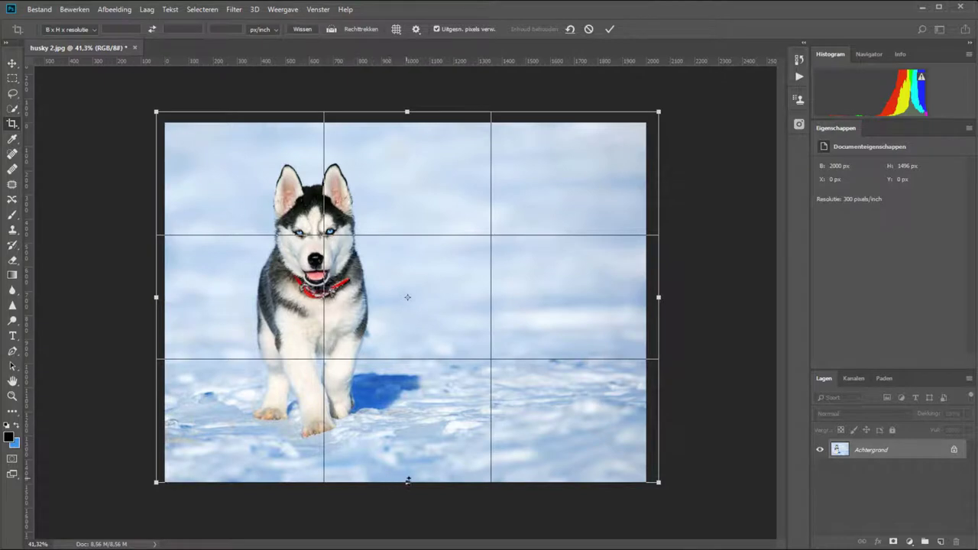
{"action": "left_click_drag", "start_coordinate": [408, 482], "coordinate": [408, 492]}
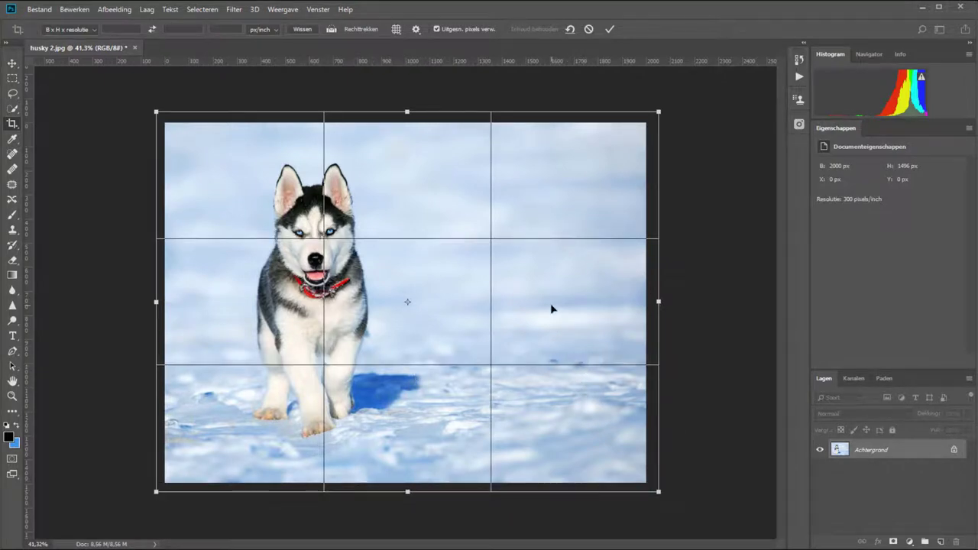
{"action": "key", "text": "Return"}
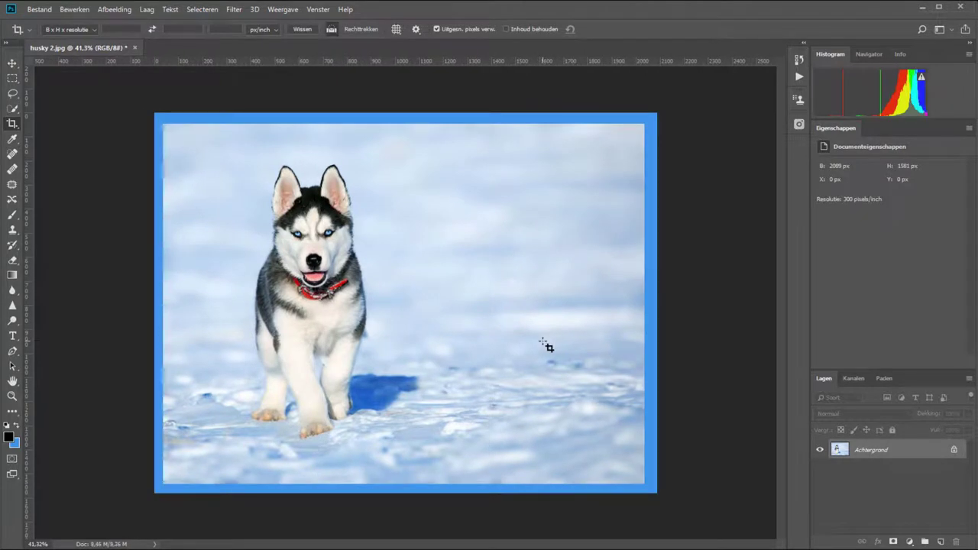
{"action": "key", "text": "ctrl+z"}
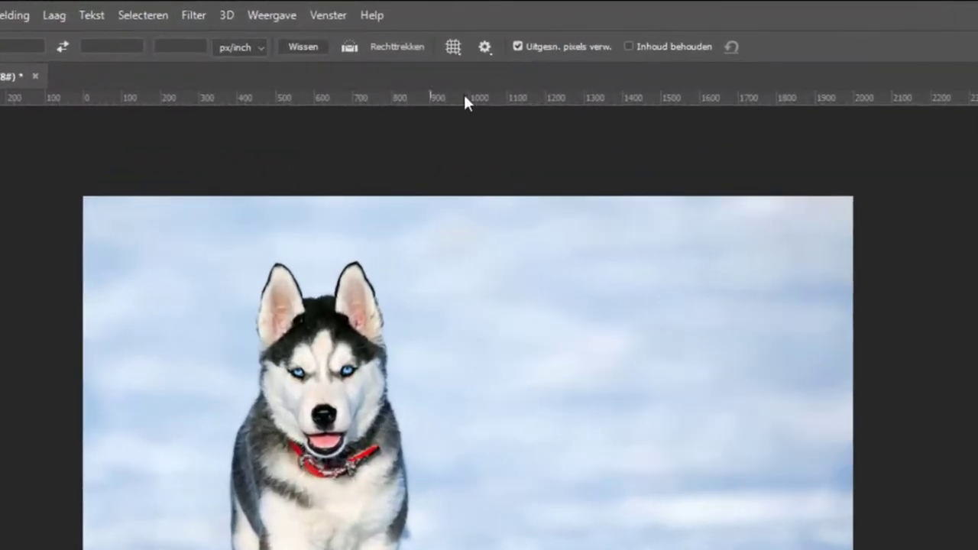
Step: Disable Use Classic Mode and drag the crop's top-left and bottom-right corners beyond the photo
{"action": "left_click", "coordinate": [487, 47]}
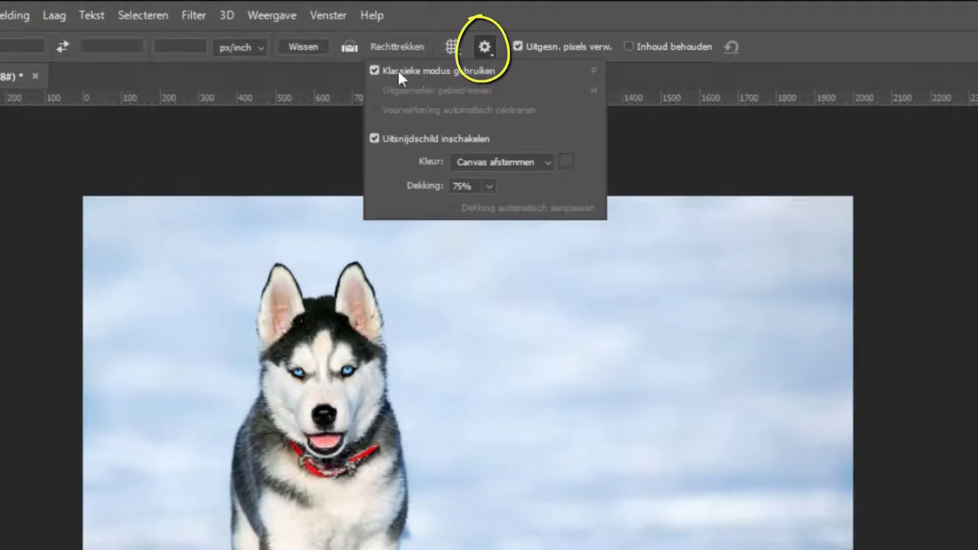
{"action": "left_click", "coordinate": [375, 71]}
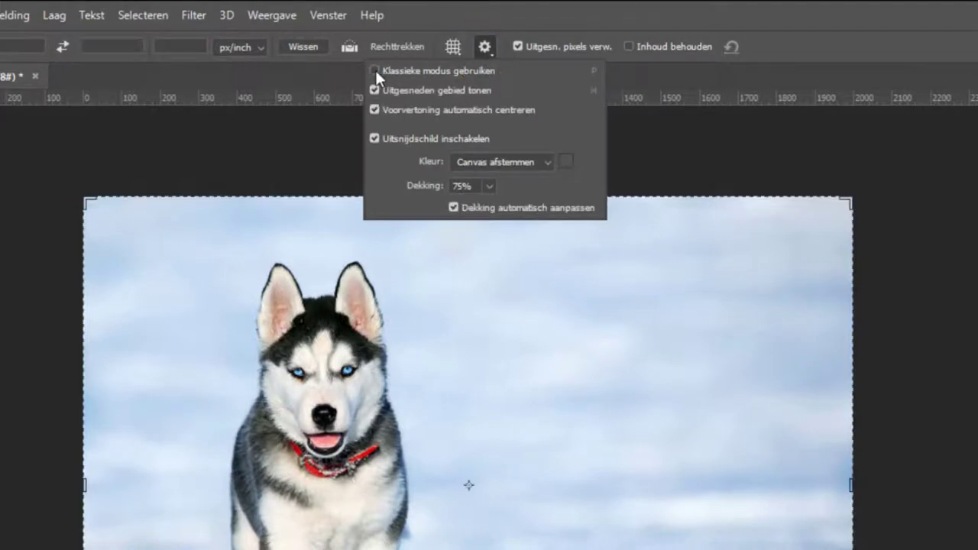
{"action": "left_click", "coordinate": [184, 164]}
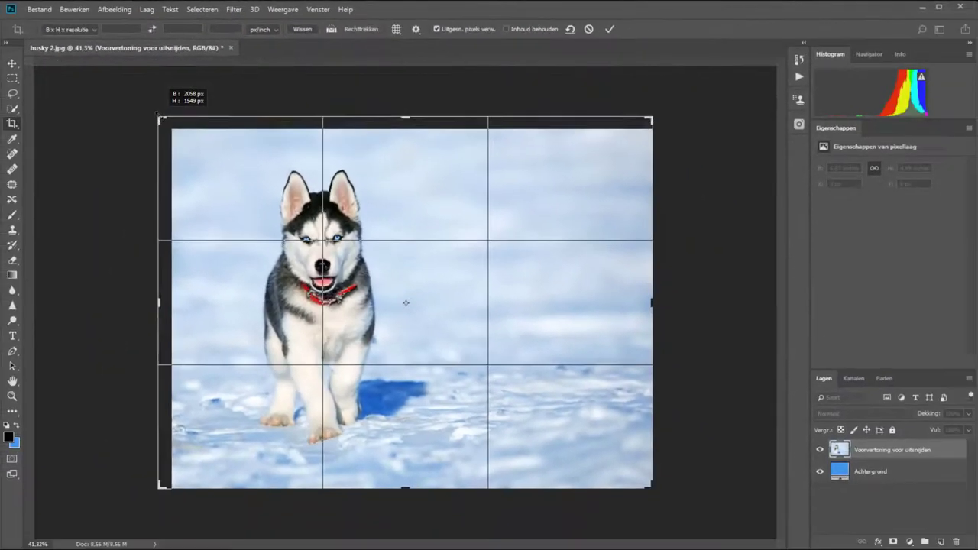
{"action": "left_click_drag", "start_coordinate": [109, 178], "coordinate": [89, 160]}
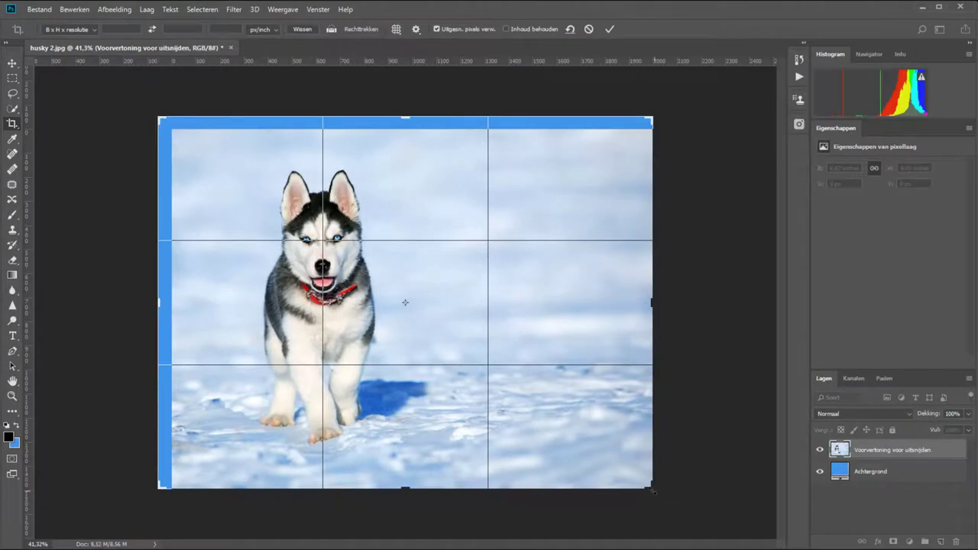
{"action": "left_click_drag", "start_coordinate": [653, 490], "coordinate": [660, 499]}
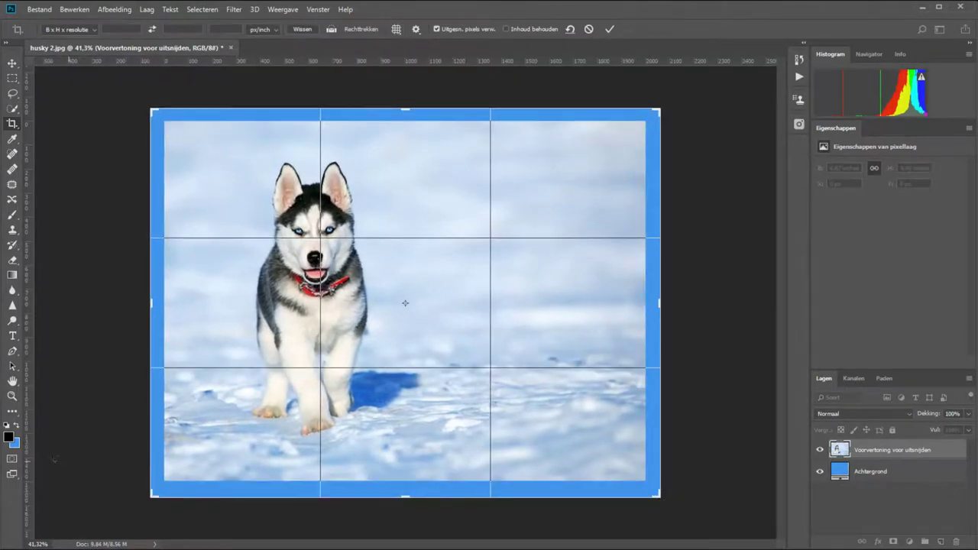
Step: Set the background colour to muted blue #558cc4 after trying white, and commit the crop
{"action": "left_click", "coordinate": [16, 443]}
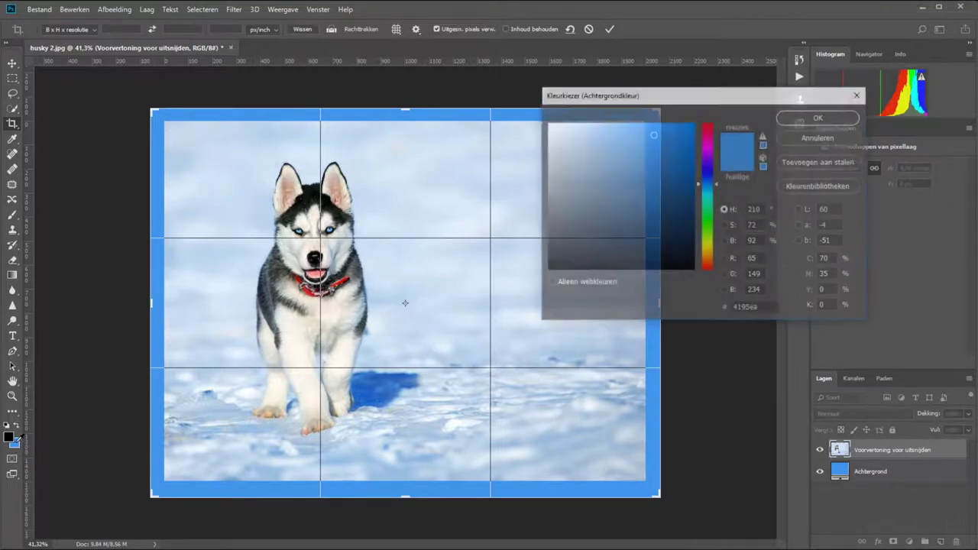
{"action": "mouse_move", "coordinate": [568, 144]}
{"action": "left_mouse_down"}
{"action": "mouse_move", "coordinate": [556, 122]}
{"action": "mouse_move", "coordinate": [546, 131]}
{"action": "left_mouse_up"}
{"action": "left_click", "coordinate": [800, 119]}
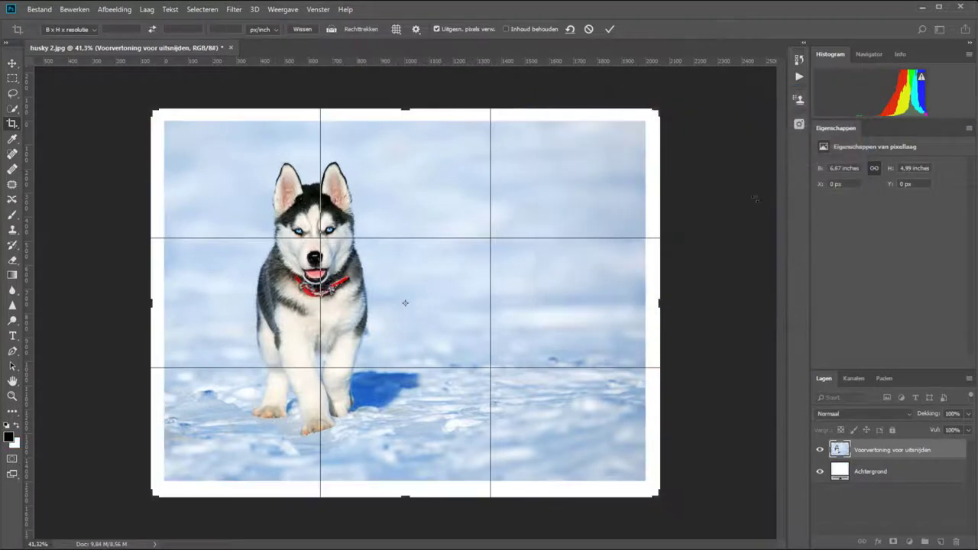
{"action": "left_click", "coordinate": [16, 443]}
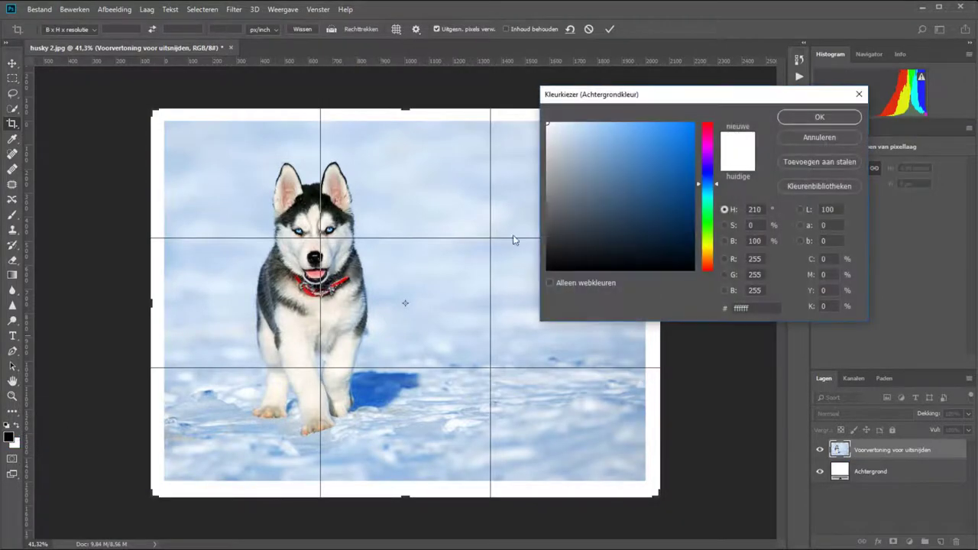
{"action": "left_click", "coordinate": [631, 156]}
{"action": "left_click", "coordinate": [817, 118]}
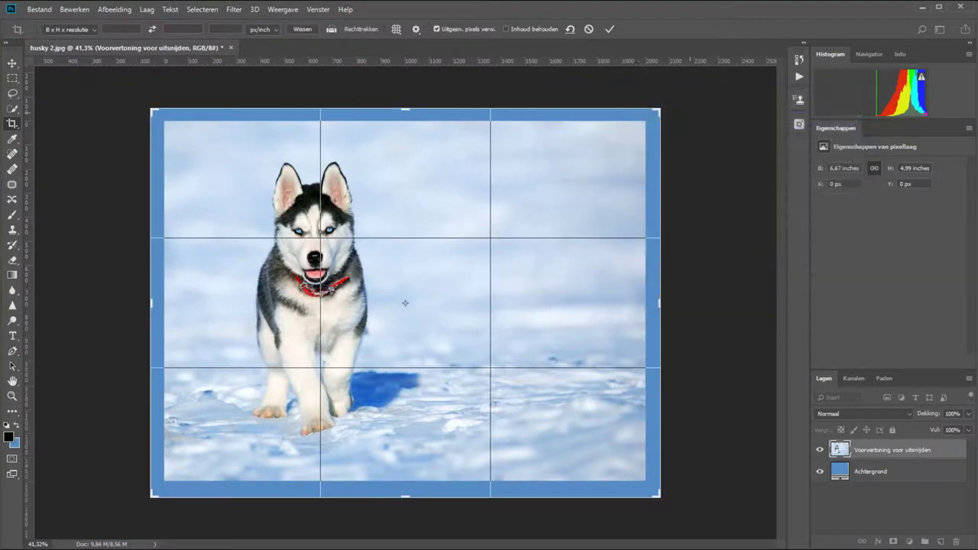
{"action": "left_click", "coordinate": [610, 29]}
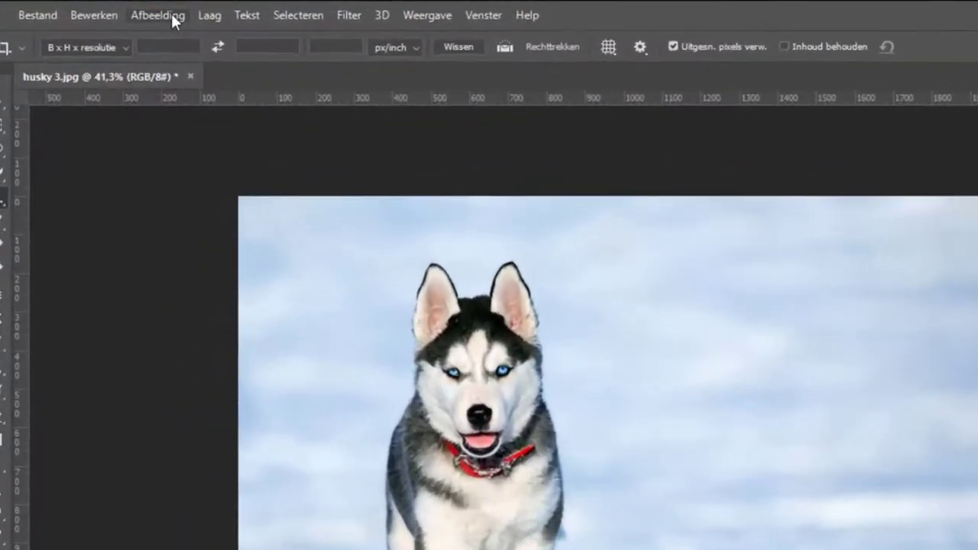
Step: In Canvas Size, extend width and height by 50 pixels, relative
{"action": "left_click", "coordinate": [173, 17]}
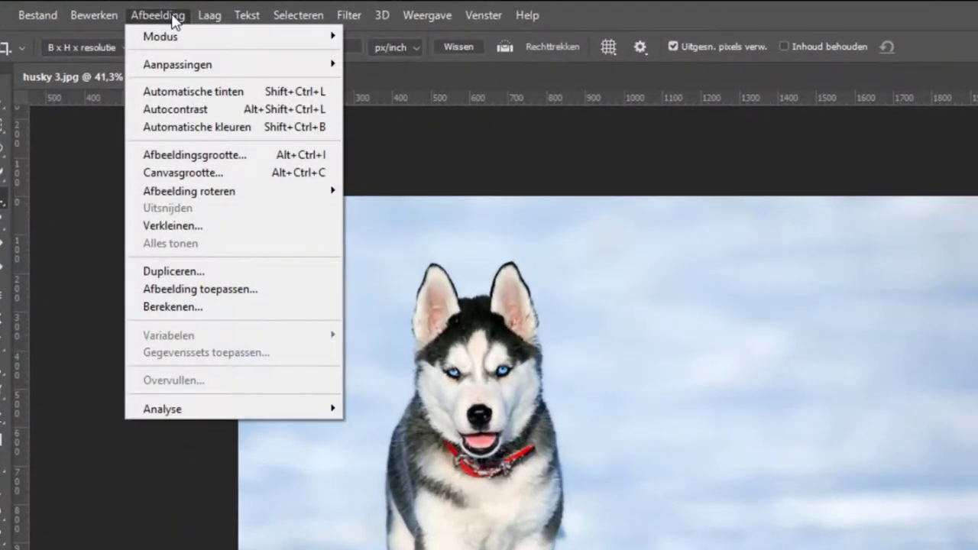
{"action": "left_click", "coordinate": [200, 177]}
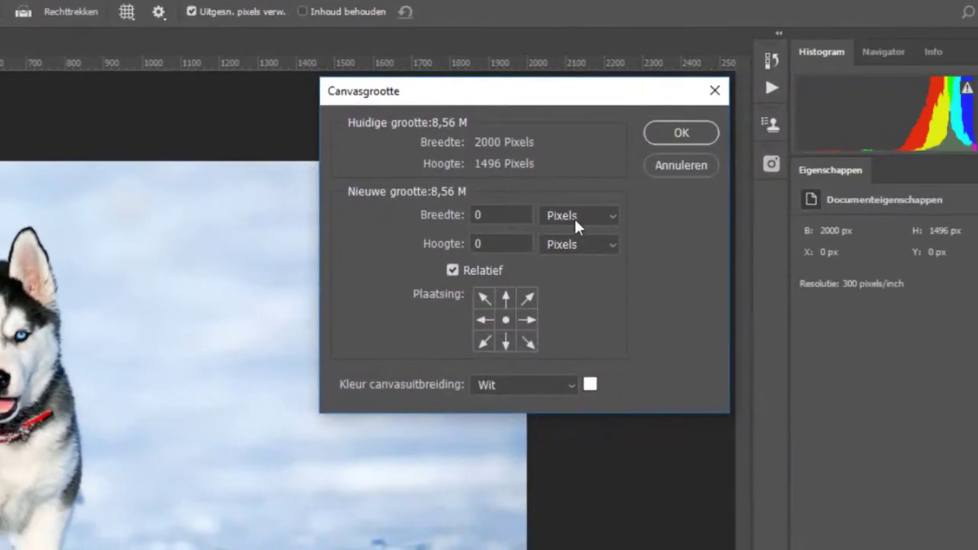
{"action": "left_click", "coordinate": [577, 219]}
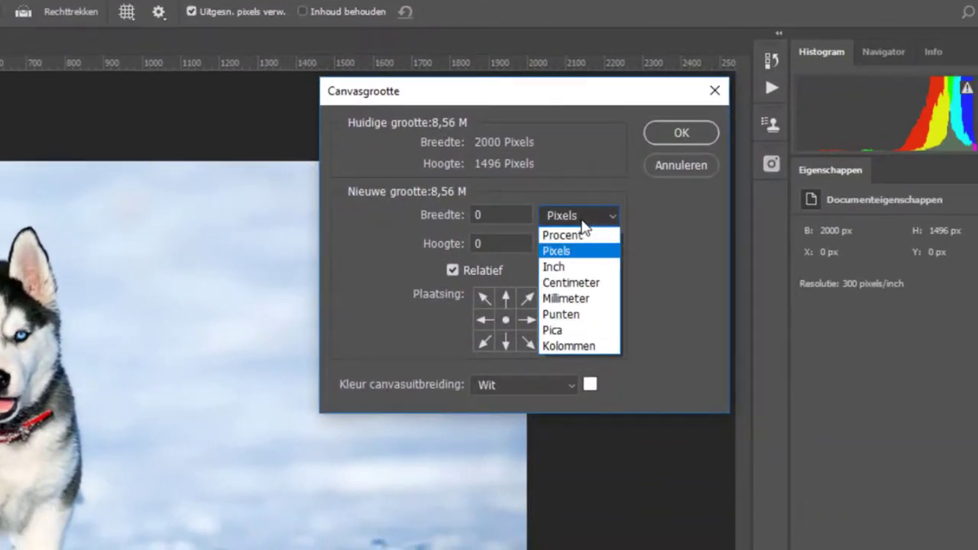
{"action": "left_click", "coordinate": [583, 222]}
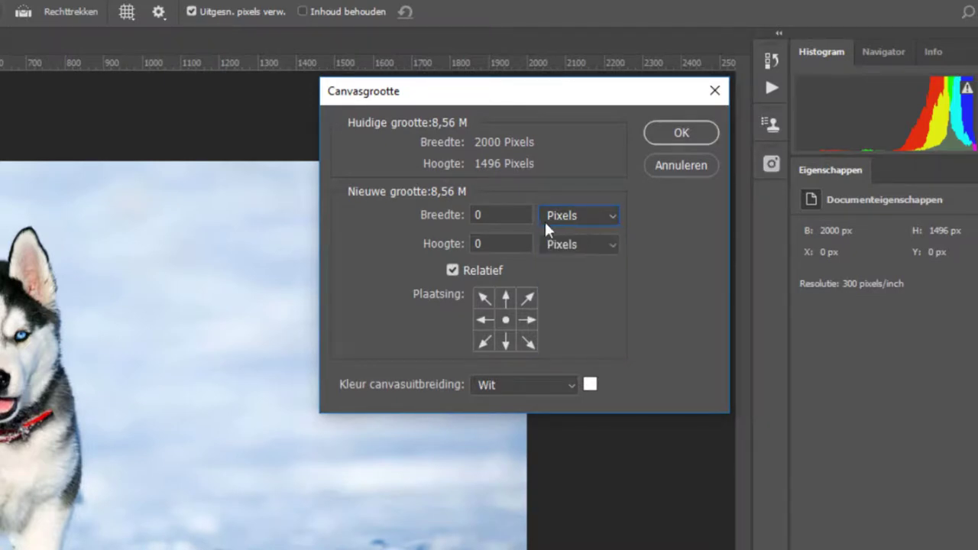
{"action": "left_click_drag", "start_coordinate": [509, 216], "coordinate": [423, 211]}
{"action": "type", "text": "50"}
{"action": "key", "text": "Tab"}
{"action": "type", "text": "50"}
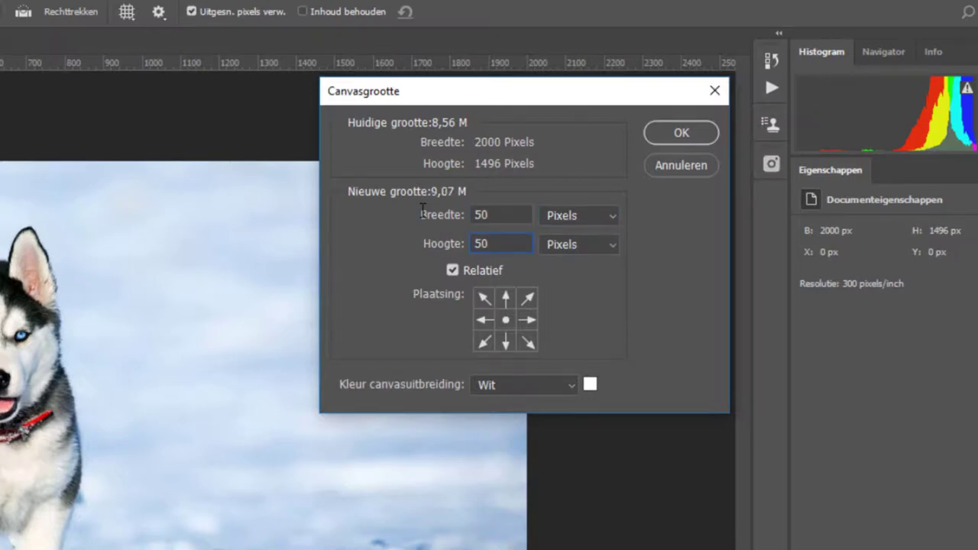
Step: Keep white as the extension colour and apply, giving a 2050 × 1546 px canvas
{"action": "left_click", "coordinate": [565, 386]}
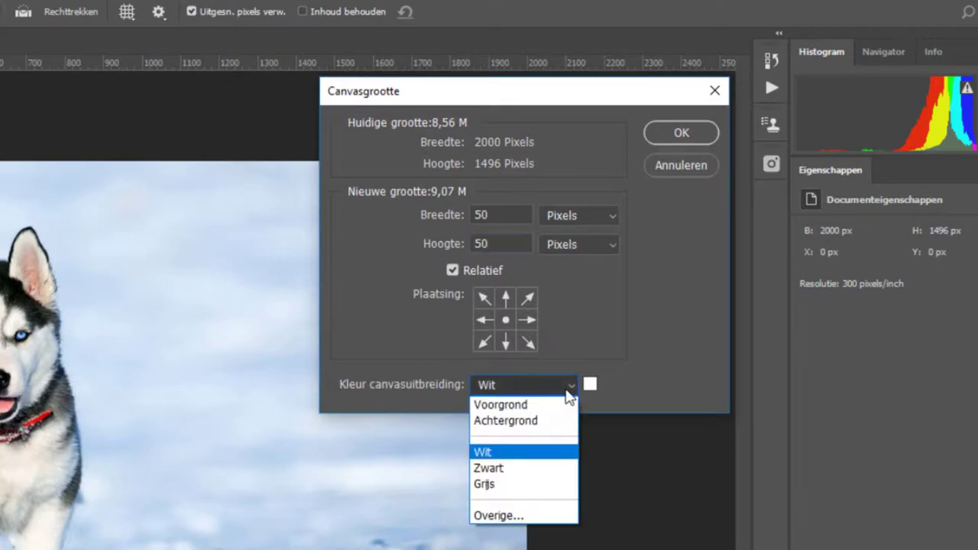
{"action": "left_click", "coordinate": [563, 452]}
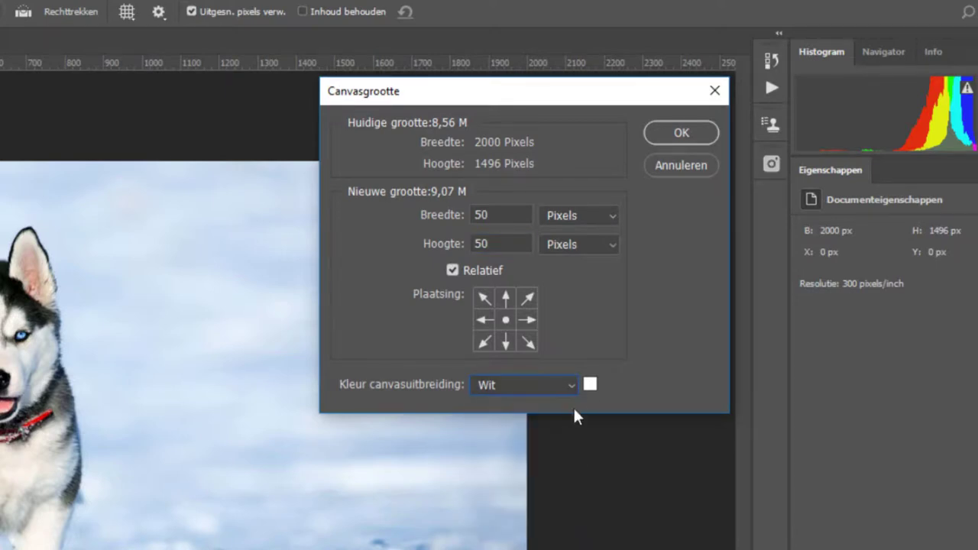
{"action": "left_click", "coordinate": [590, 386]}
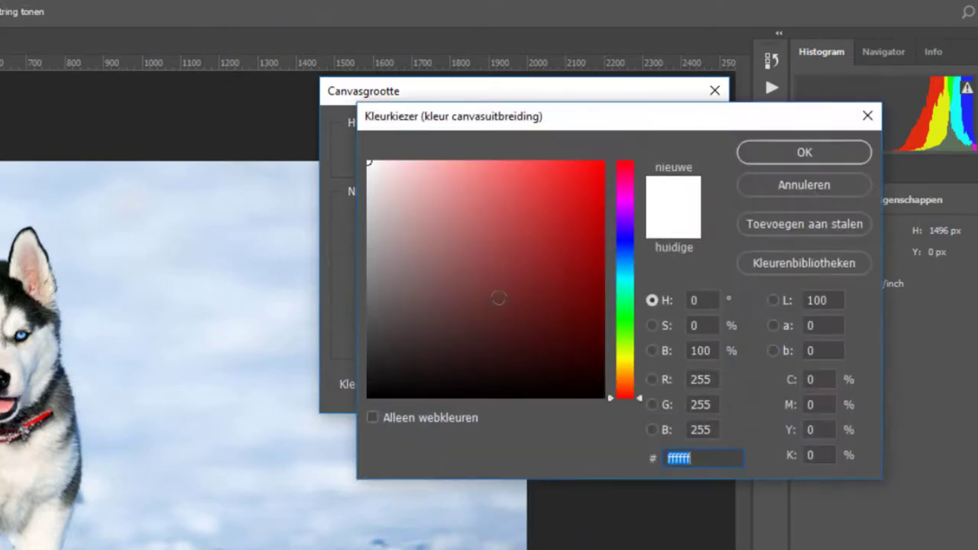
{"action": "left_click", "coordinate": [784, 186]}
{"action": "left_click", "coordinate": [696, 129]}
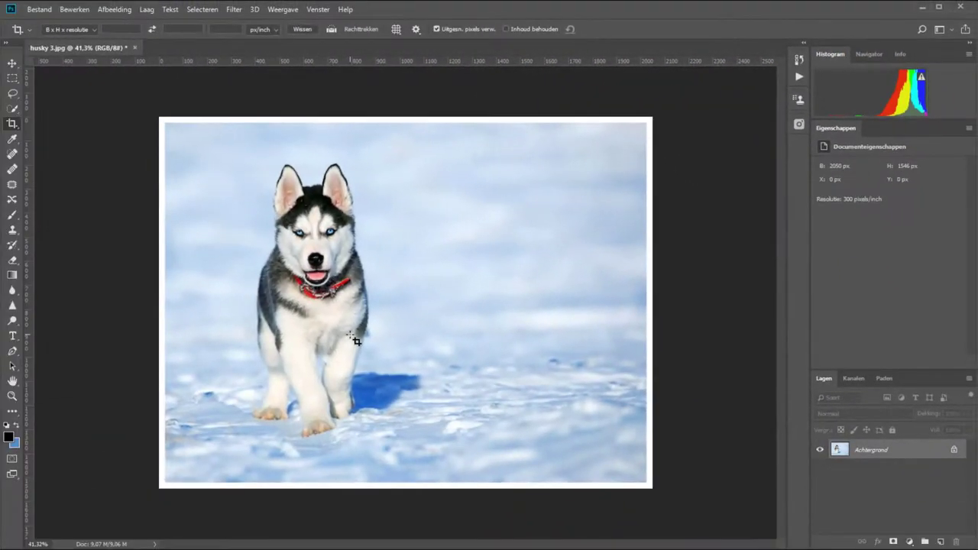
Step: Extend the canvas 10 px in width and height using black (000000) as the extension colour
{"action": "left_click", "coordinate": [115, 9]}
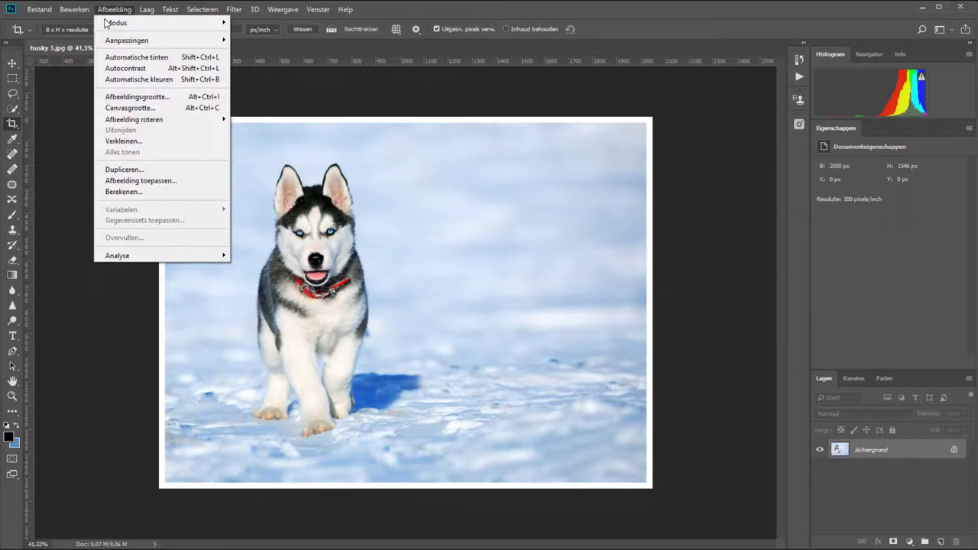
{"action": "left_click", "coordinate": [120, 107]}
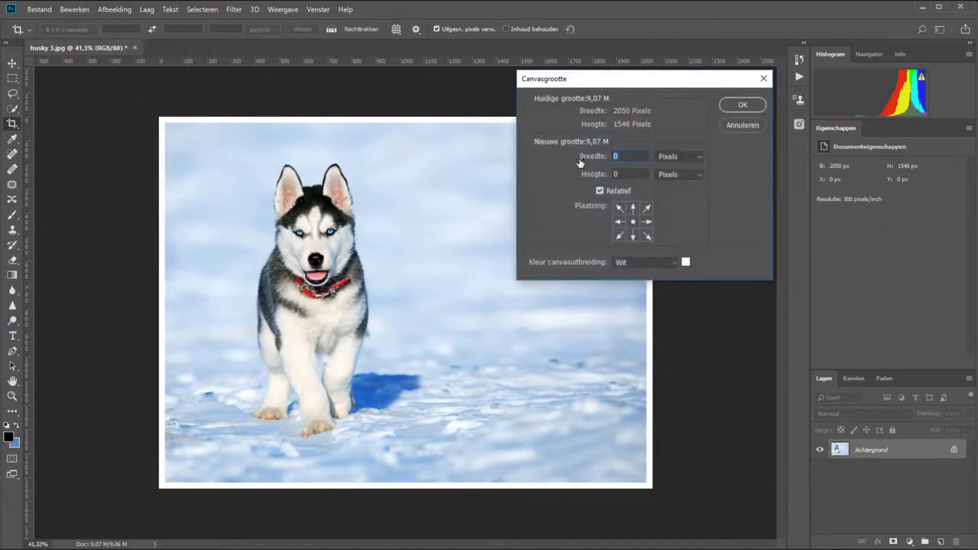
{"action": "type", "text": "10"}
{"action": "key", "text": "Tab"}
{"action": "type", "text": "10"}
{"action": "left_click", "coordinate": [685, 262]}
{"action": "type", "text": "000000"}
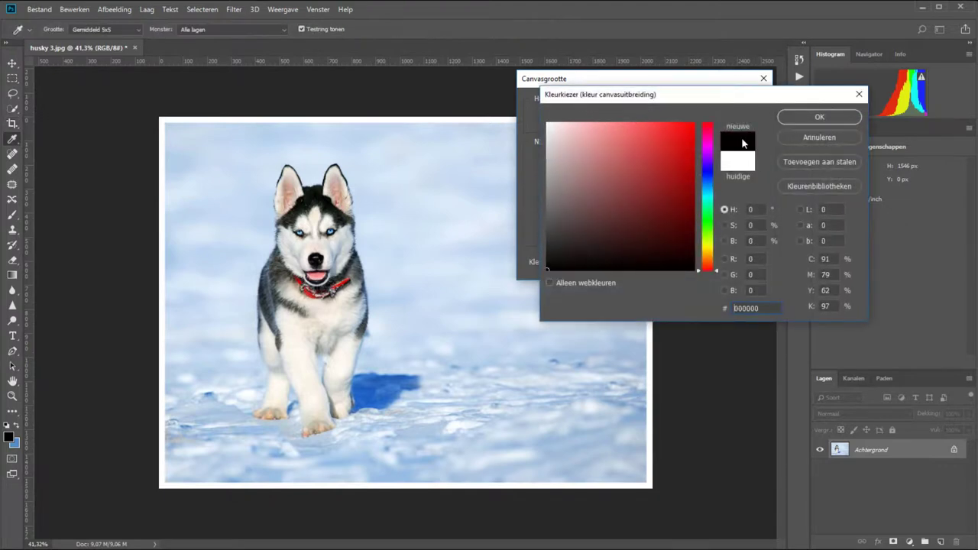
{"action": "left_click", "coordinate": [800, 120]}
{"action": "left_click", "coordinate": [743, 105]}
{"action": "key", "text": "c"}
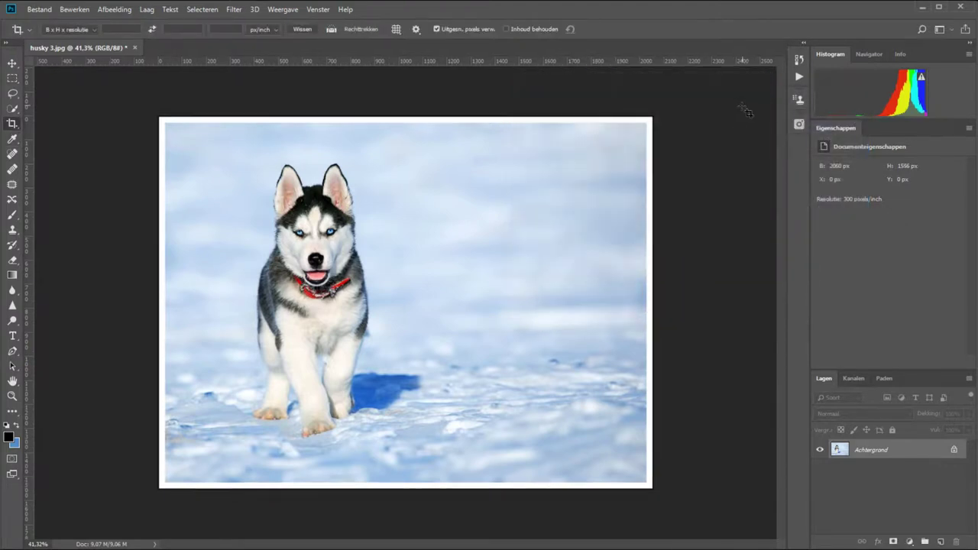
{"action": "key", "text": "z"}
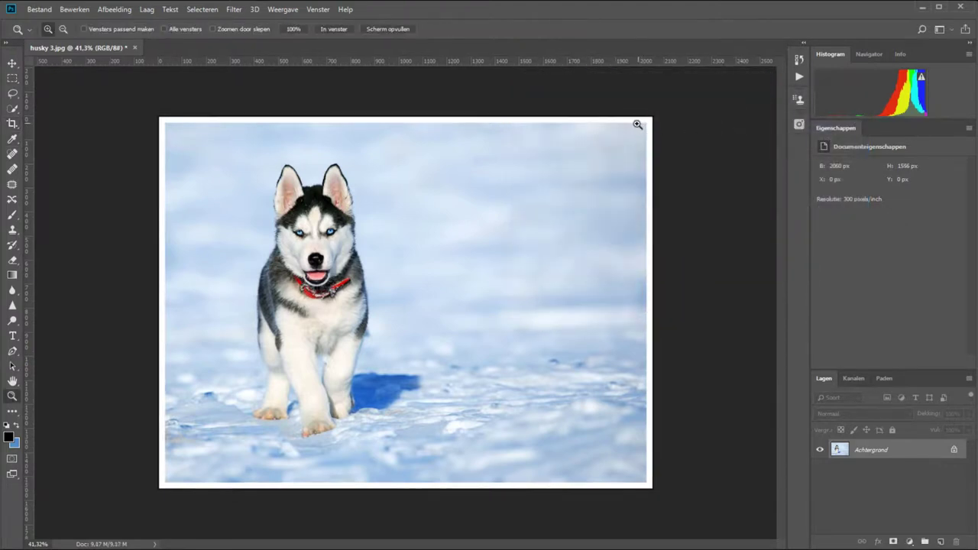
{"action": "left_click_drag", "start_coordinate": [619, 128], "coordinate": [594, 103]}
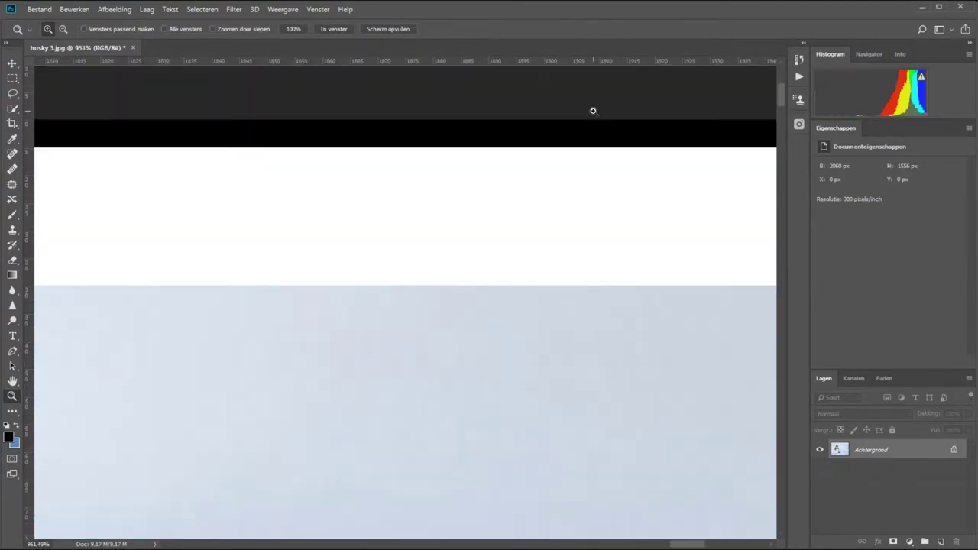
{"action": "left_click", "coordinate": [325, 29]}
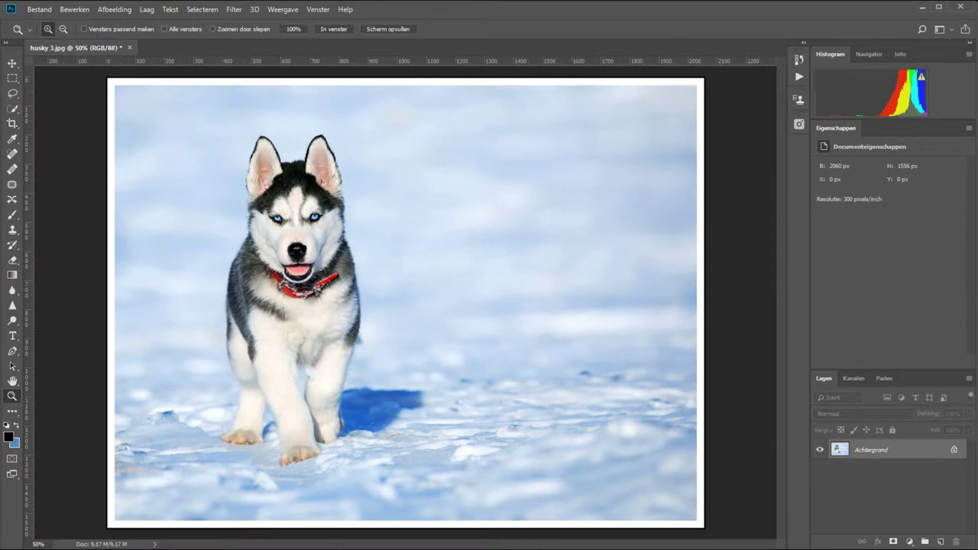
Step: Extend the canvas 150 px each way in white (ffffff), reaching 2210 × 1706 px
{"action": "left_click", "coordinate": [118, 9]}
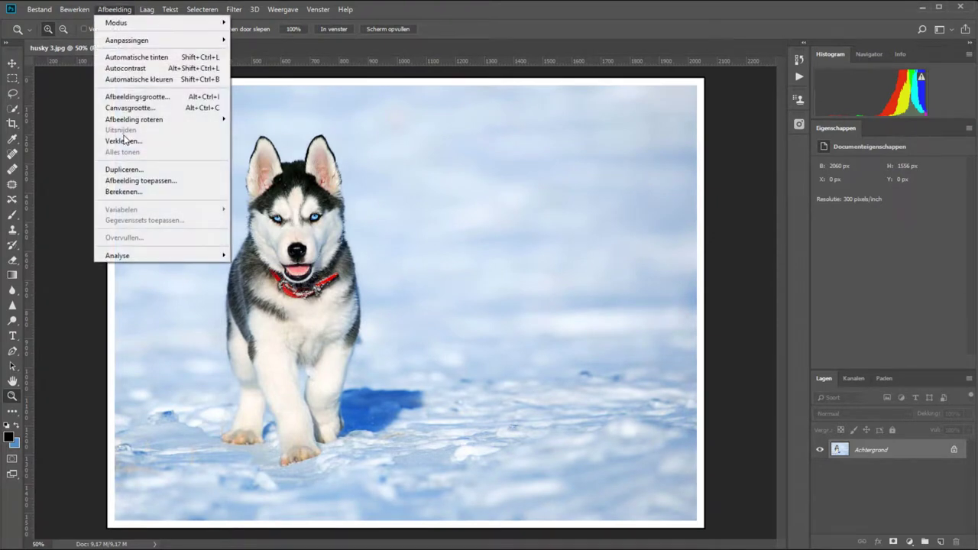
{"action": "left_click", "coordinate": [130, 108]}
{"action": "type", "text": "150"}
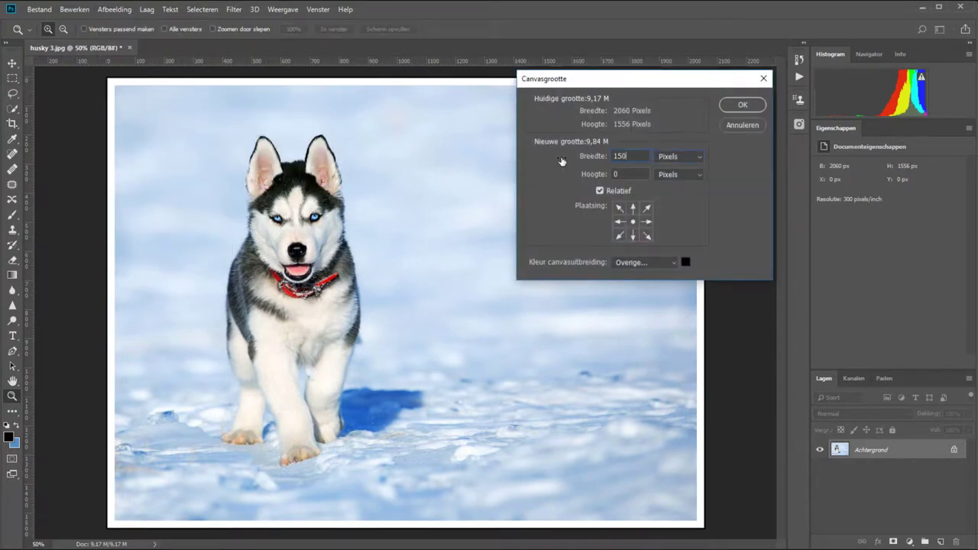
{"action": "key", "text": "Tab"}
{"action": "type", "text": "150"}
{"action": "left_click", "coordinate": [685, 262]}
{"action": "type", "text": "ffffff"}
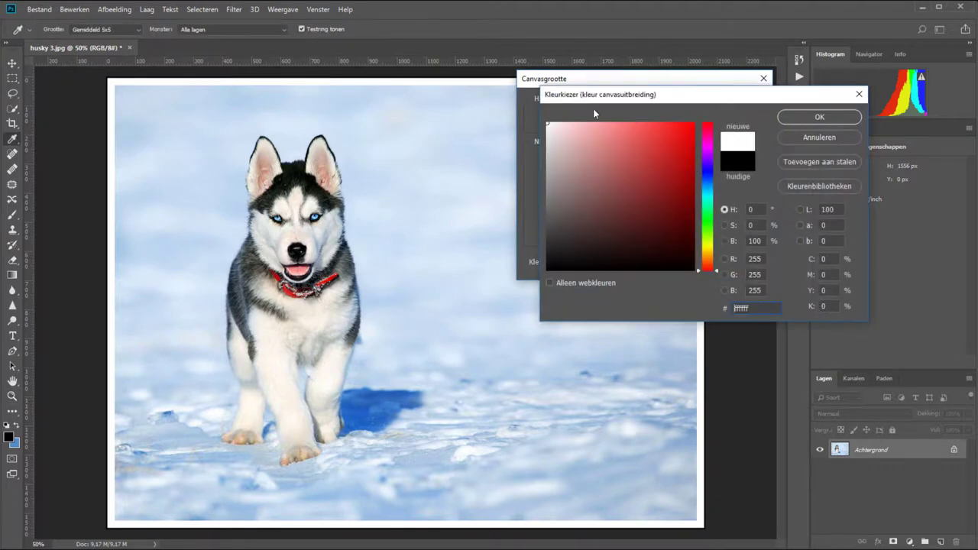
{"action": "left_click", "coordinate": [816, 116]}
{"action": "left_click", "coordinate": [758, 106]}
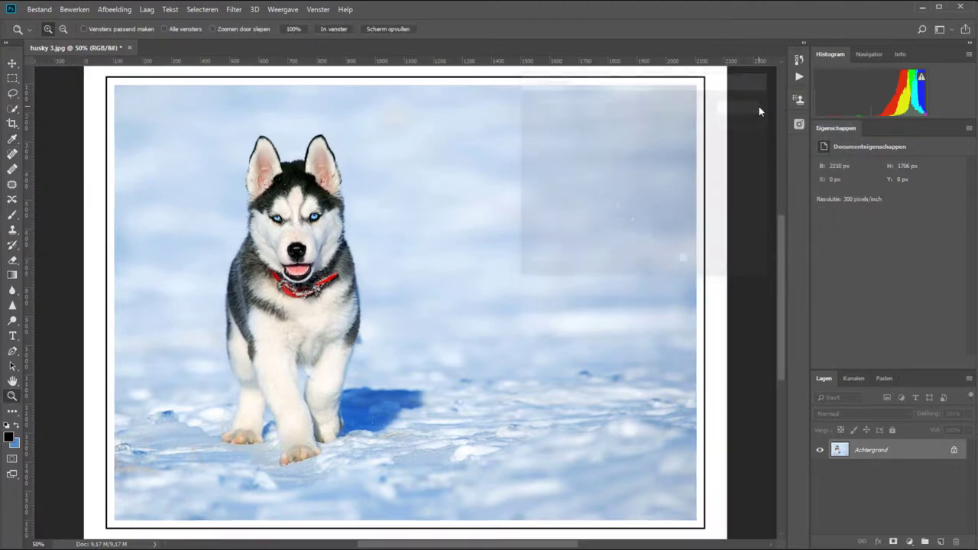
{"action": "scroll", "coordinate": [491, 201], "scroll_direction": "down", "scroll_amount": 1}
{"action": "scroll", "coordinate": [492, 202], "scroll_direction": "down", "scroll_amount": 1}
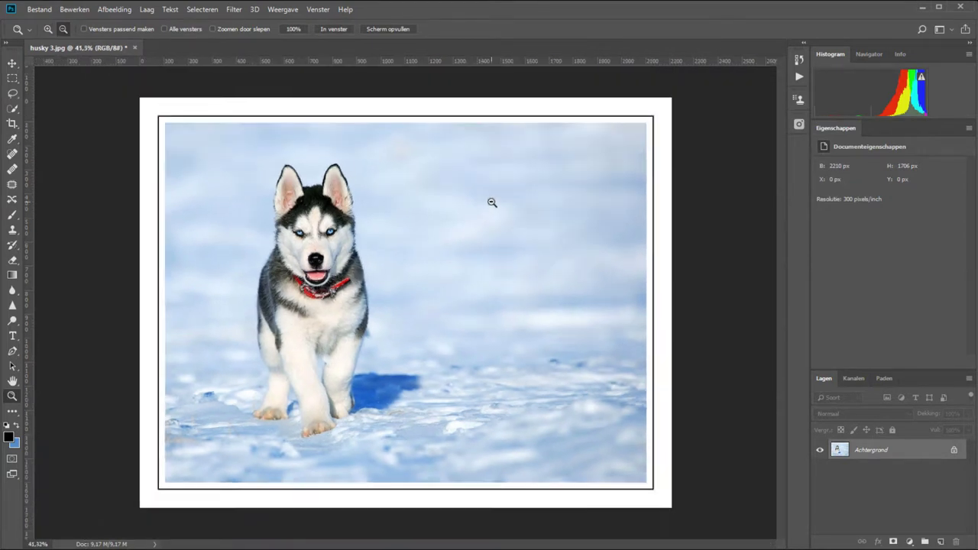